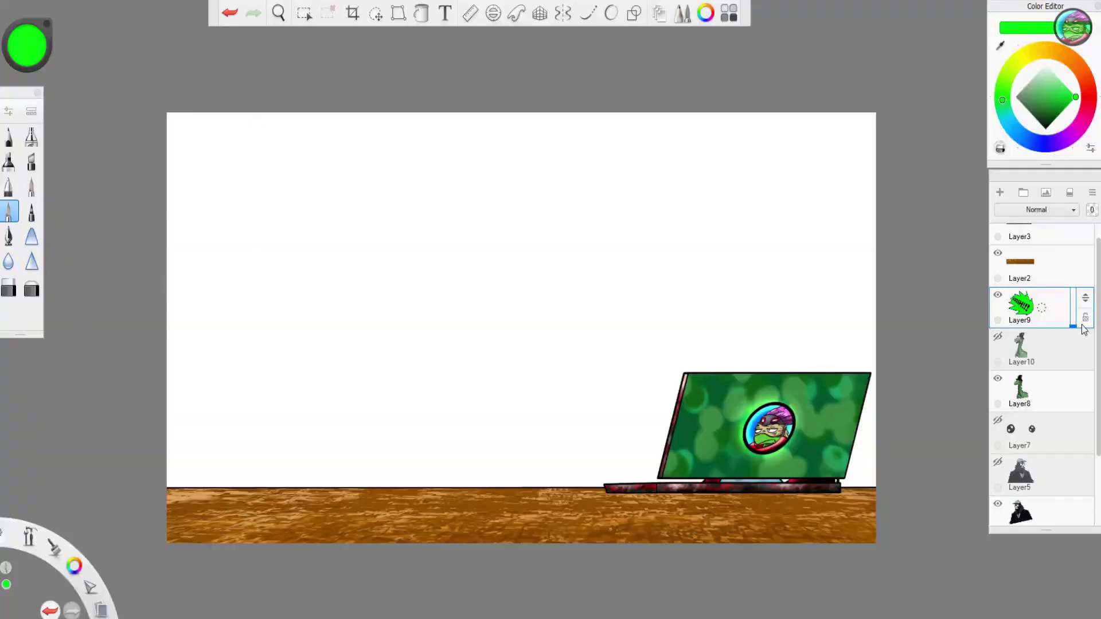
# Step: Raise the WOOSH burst on Layer9 to 100 opacity, reposition the masked figure, and fade the burst out to 0
pyautogui.moveTo(1072, 325); pyautogui.dragTo(1072, 287)
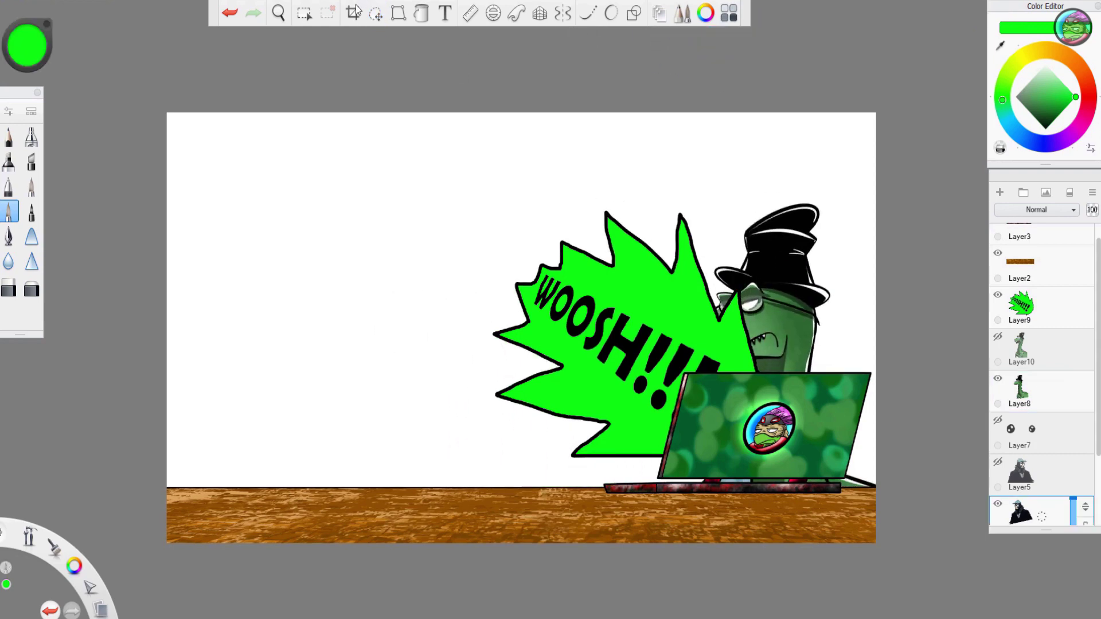
pyautogui.moveTo(483, 55); pyautogui.dragTo(241, 35)
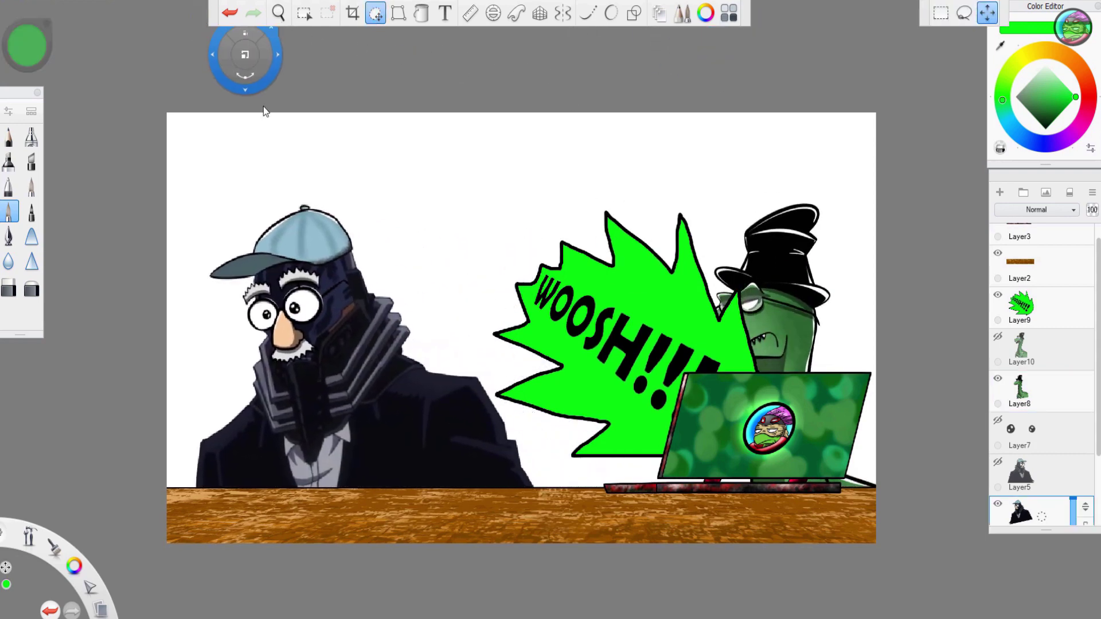
pyautogui.click(1042, 316)
pyautogui.moveTo(1073, 290); pyautogui.dragTo(1073, 325)
# Step: Hide Layer6 and show the masked figure on Layer5 together with the pupils on Layer7
pyautogui.click(1032, 511)
pyautogui.click(997, 504)
pyautogui.click(997, 462)
pyautogui.click(997, 421)
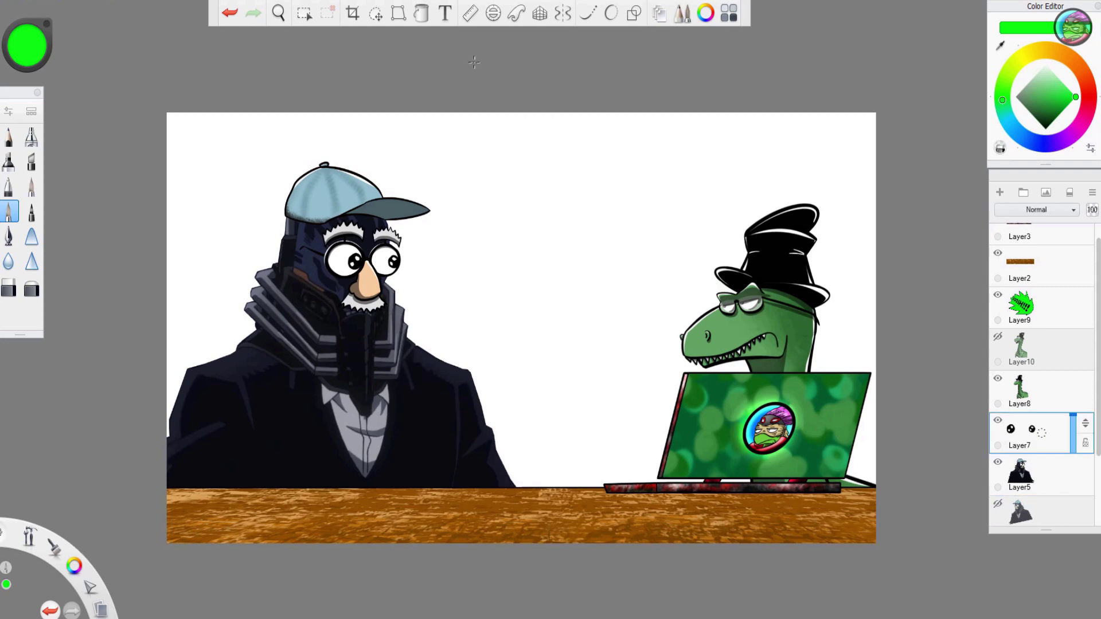
# Step: Reposition the frowning dinosaur on Layer8 behind the laptop
pyautogui.click(377, 14)
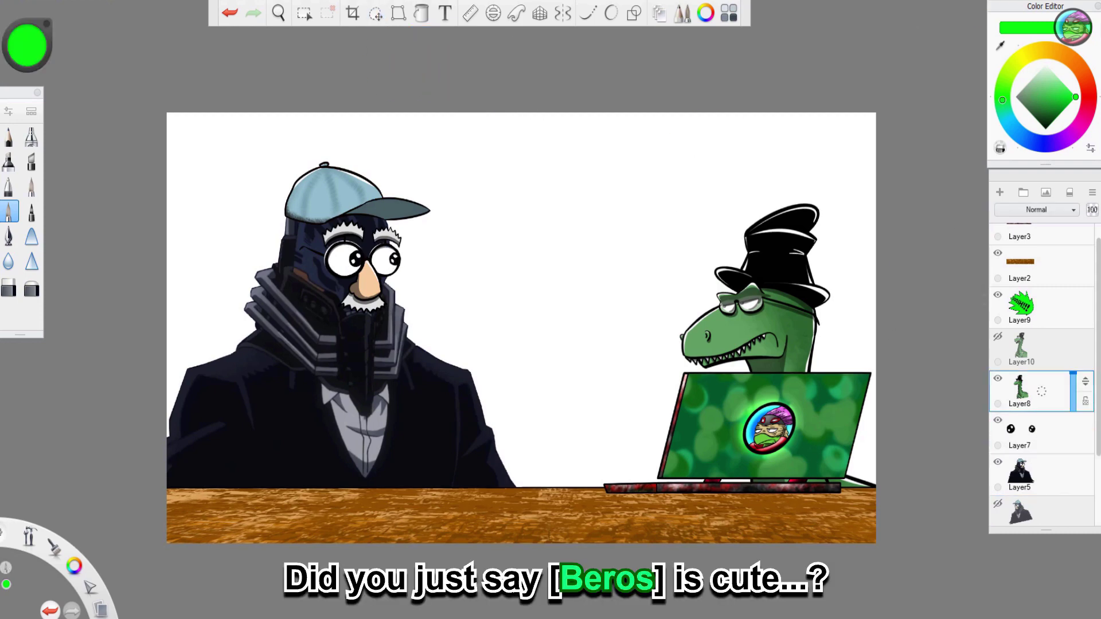
pyautogui.moveTo(427, 73); pyautogui.dragTo(518, 52)
pyautogui.click(579, 46)
# Step: Swap the Layer8 dinosaur for the open-mouthed pose on Layer10 and shift that pose slightly left
pyautogui.click(997, 378)
pyautogui.click(997, 337)
pyautogui.click(1026, 347)
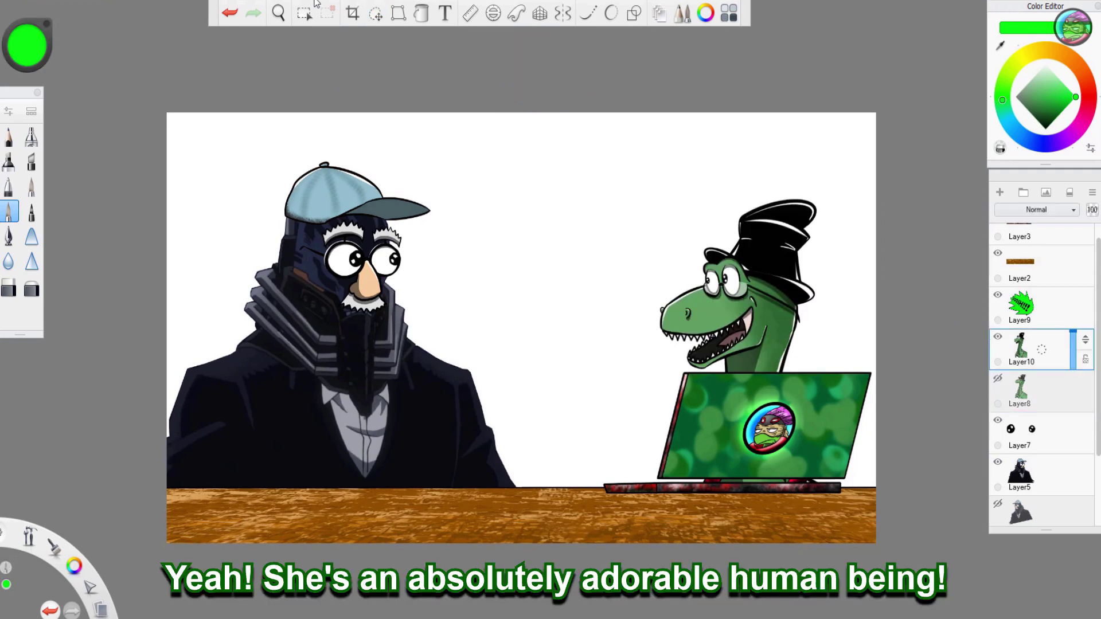
pyautogui.click(375, 13)
pyautogui.moveTo(582, 137); pyautogui.dragTo(539, 127)
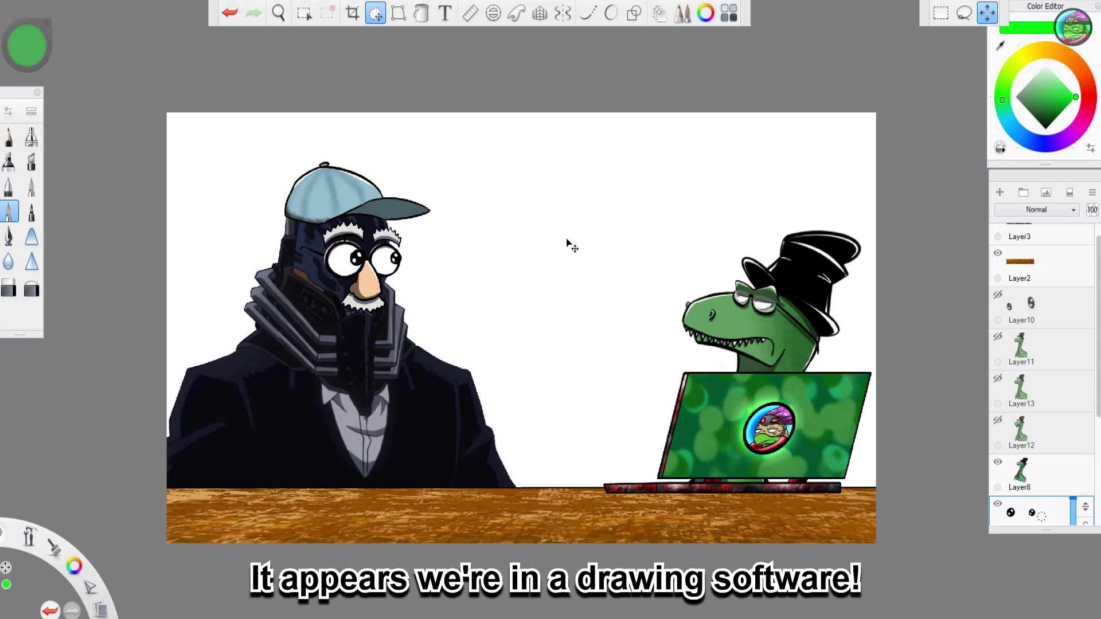
# Step: Replace the Layer8 dinosaur with the pose on Layer11, show the pupils on Layer10, and start moving the pupils
pyautogui.click(588, 197)
pyautogui.click(997, 462)
pyautogui.click(997, 336)
pyautogui.click(998, 294)
pyautogui.click(1026, 305)
pyautogui.click(375, 13)
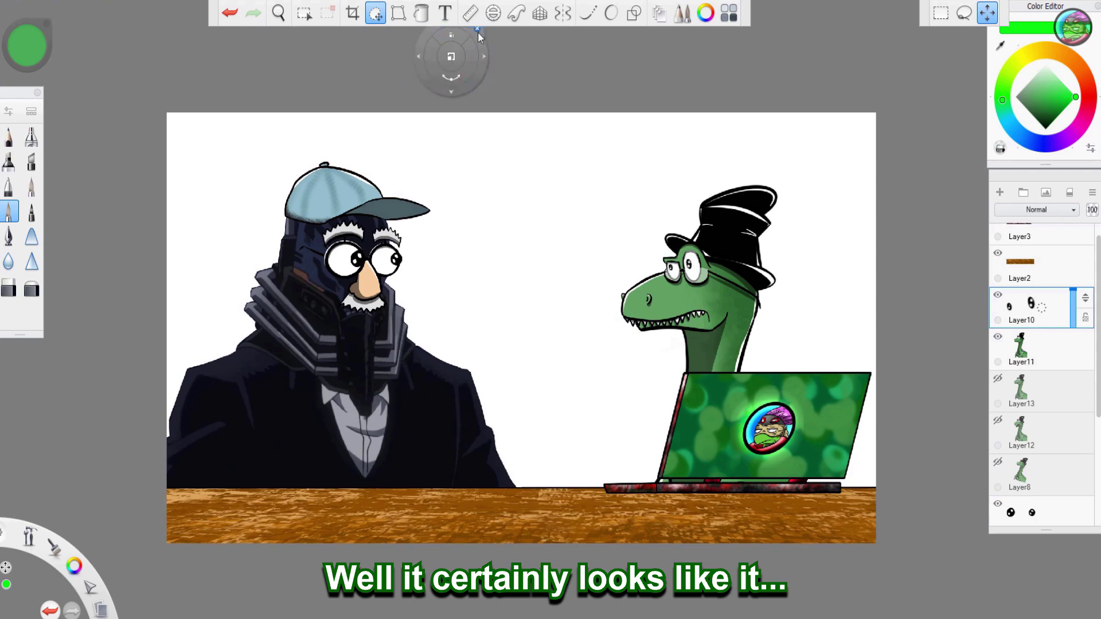
# Step: Show the dinosaur pose on Layer8 and make it the layer being moved
pyautogui.click(997, 462)
pyautogui.click(1021, 471)
pyautogui.click(373, 16)
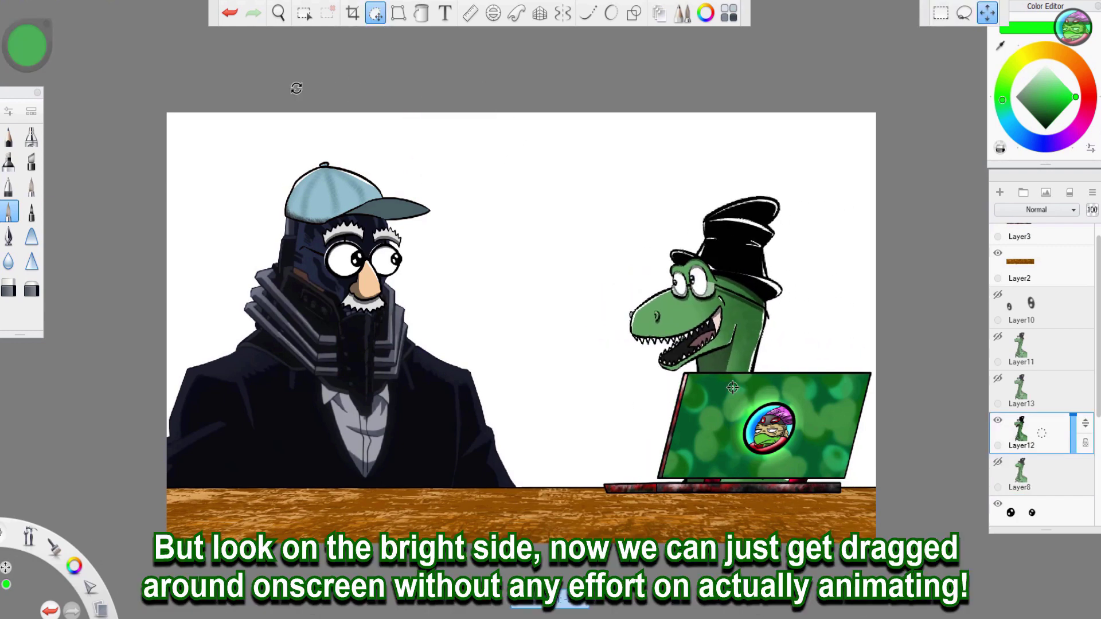
# Step: Move the talking dinosaur on Layer12 to the right and nudge the grinning pose on Layer13 slightly left
pyautogui.moveTo(458, 155); pyautogui.dragTo(531, 180)
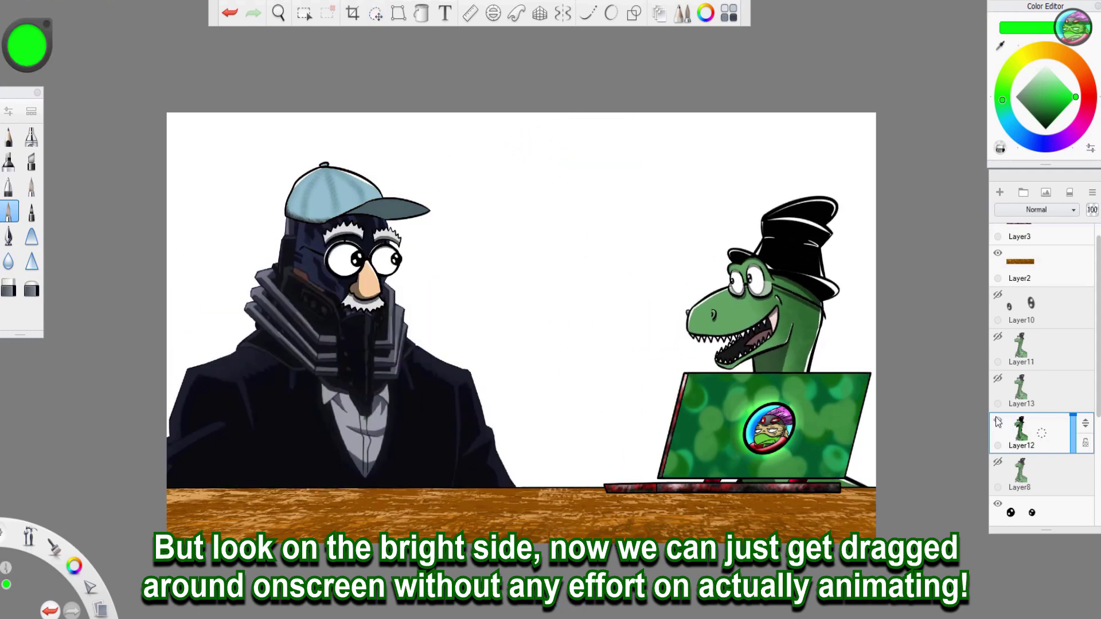
pyautogui.moveTo(400, 74); pyautogui.dragTo(378, 83)
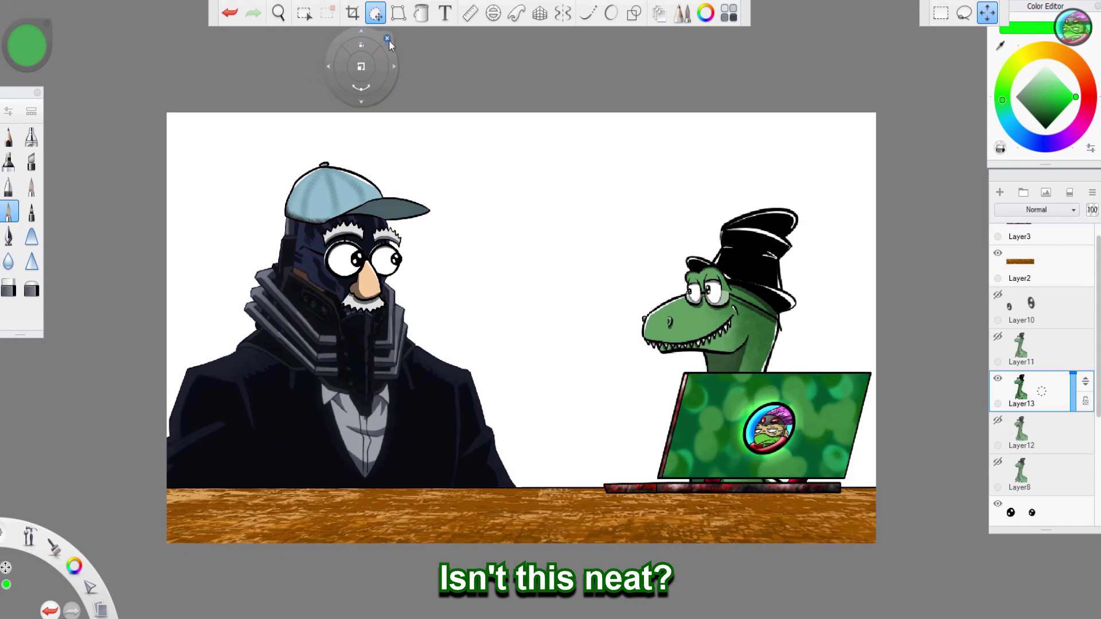
# Step: Distort the masked figure on Layer5, squeezing its top edge inward and down so the head shrinks above a wide body
pyautogui.scroll(-3, 1003, 433)
pyautogui.click(1020, 465)
pyautogui.moveTo(546, 162); pyautogui.dragTo(473, 216)
pyautogui.moveTo(178, 177); pyautogui.dragTo(199, 489)
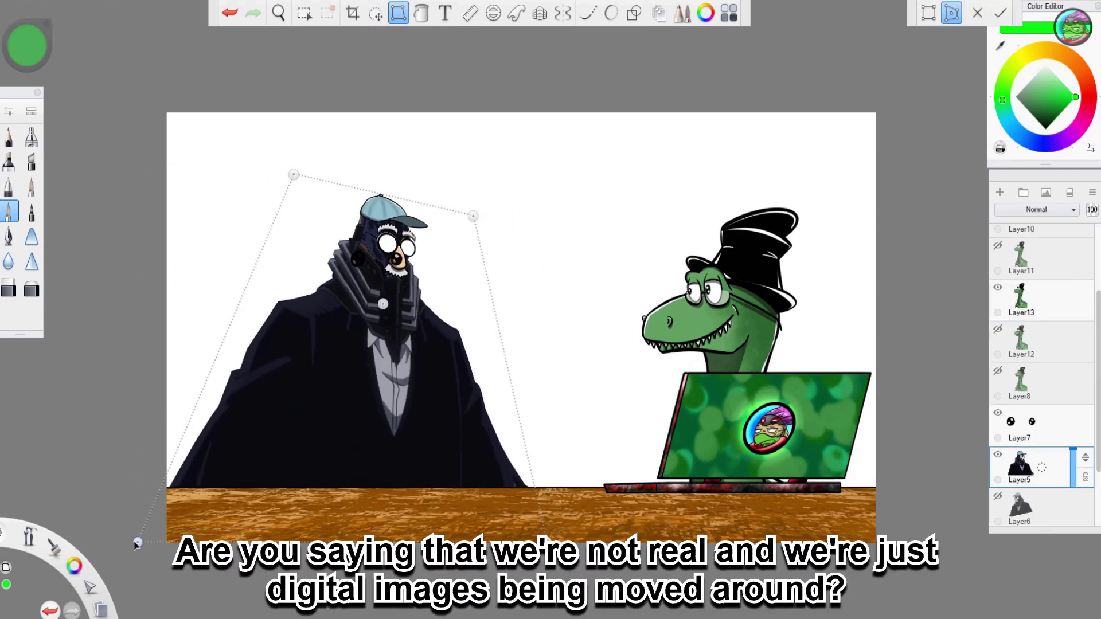
pyautogui.moveTo(138, 541); pyautogui.dragTo(149, 483)
pyautogui.moveTo(420, 219); pyautogui.dragTo(392, 262)
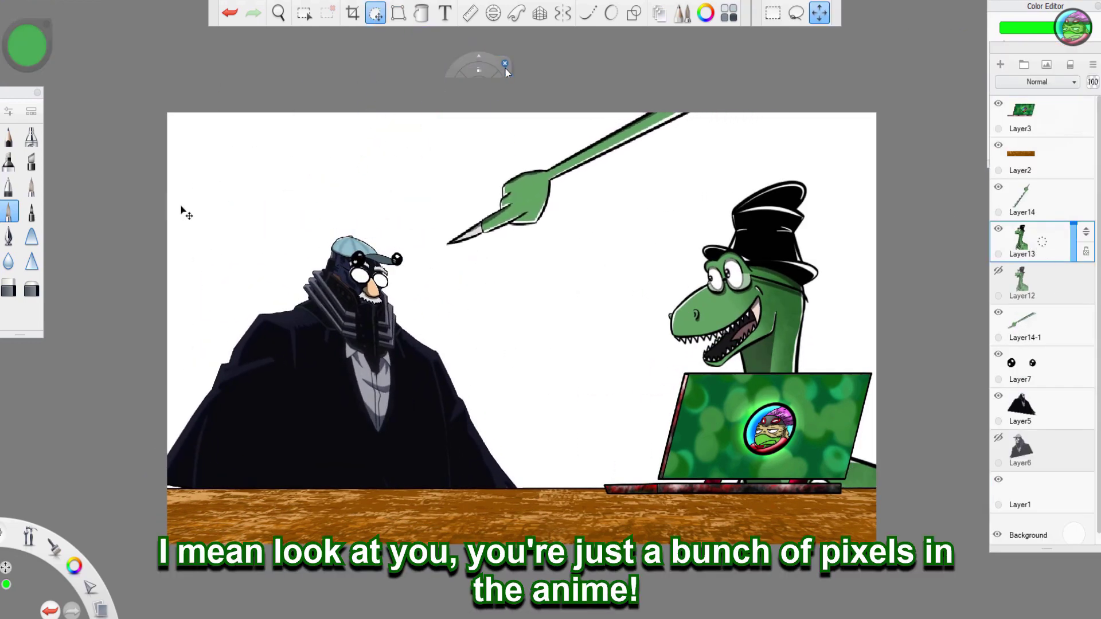
# Step: Move the pointing arm right, away from the masked figure, and swap the Layer13 dinosaur for the one on Layer12
pyautogui.moveTo(163, 203); pyautogui.dragTo(280, 195)
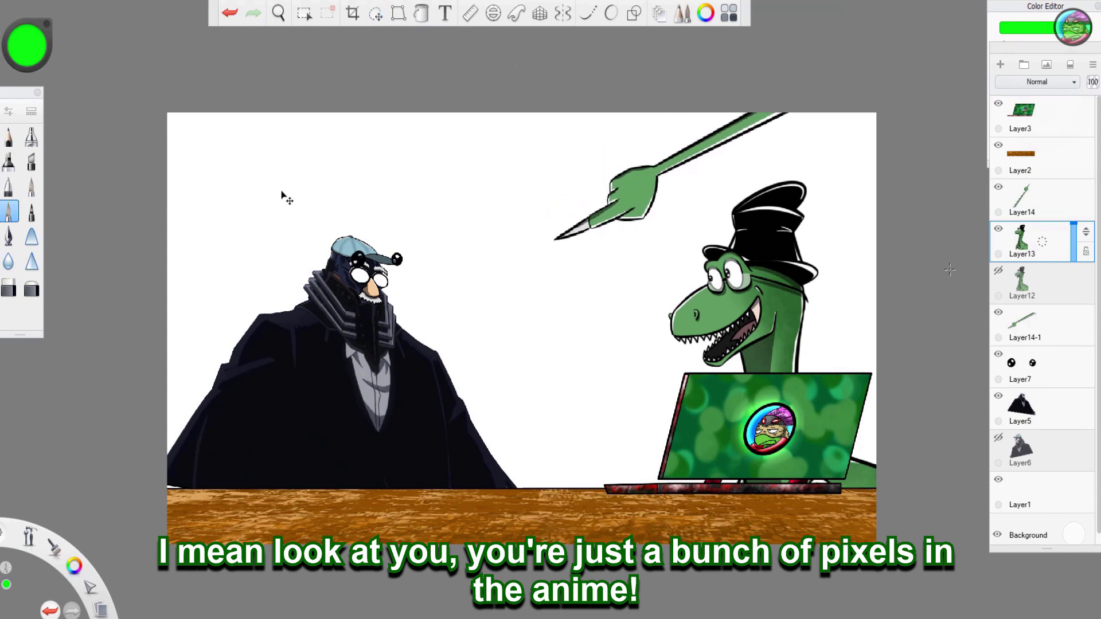
pyautogui.click(999, 231)
pyautogui.click(998, 270)
pyautogui.click(1030, 287)
pyautogui.click(376, 13)
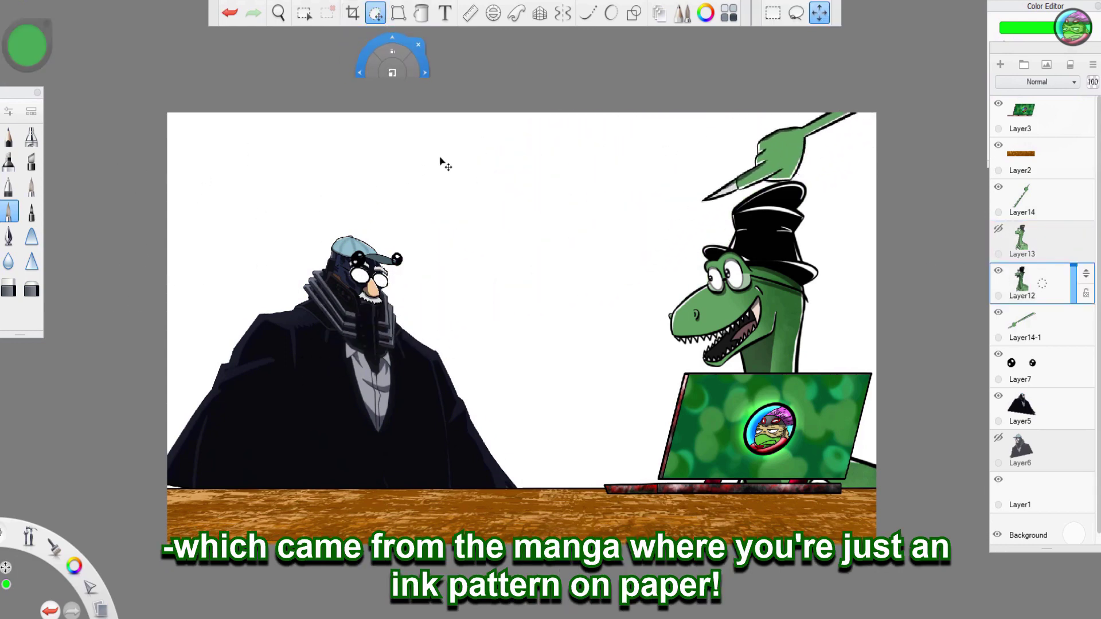
# Step: Move the raised arm up beside the dinosaur's face, then hide the arm on Layer14
pyautogui.moveTo(547, 194); pyautogui.dragTo(545, 212)
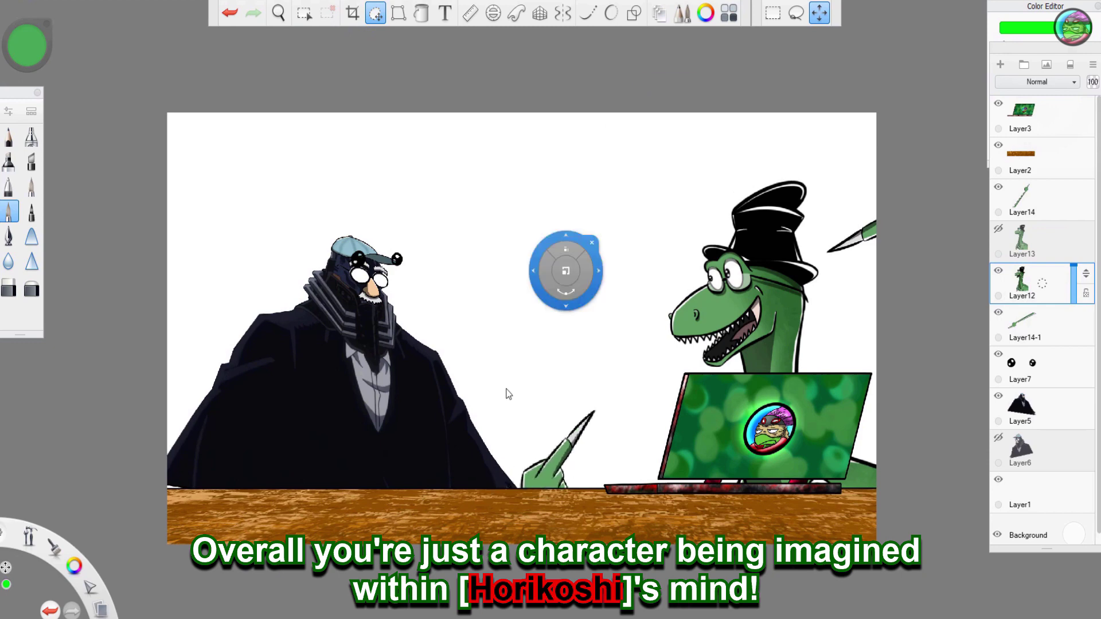
pyautogui.moveTo(595, 344); pyautogui.dragTo(714, 304)
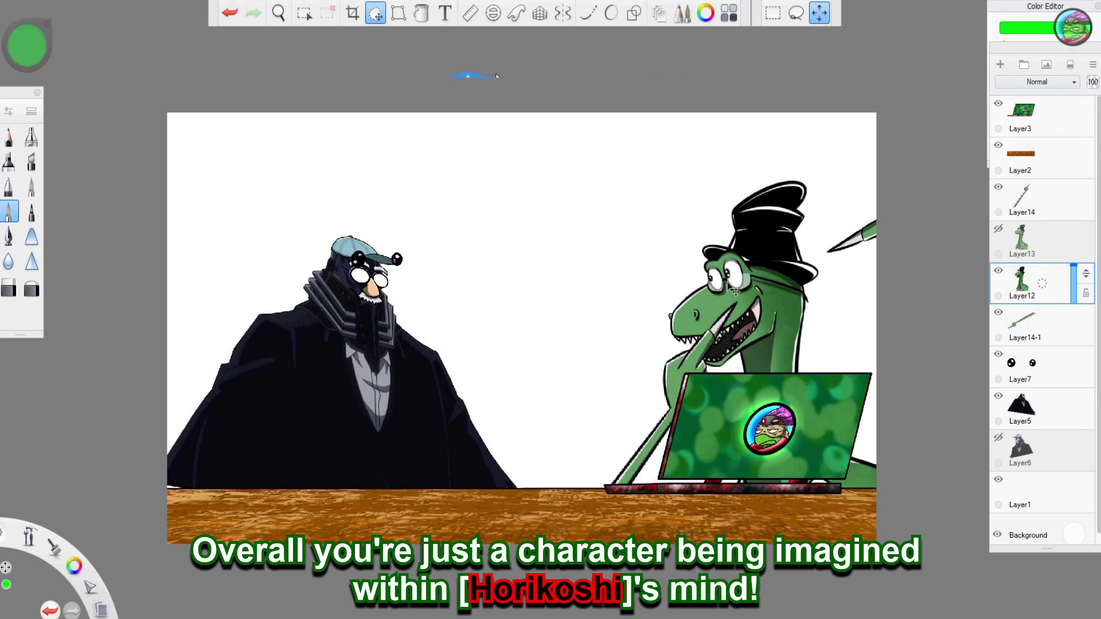
pyautogui.click(998, 187)
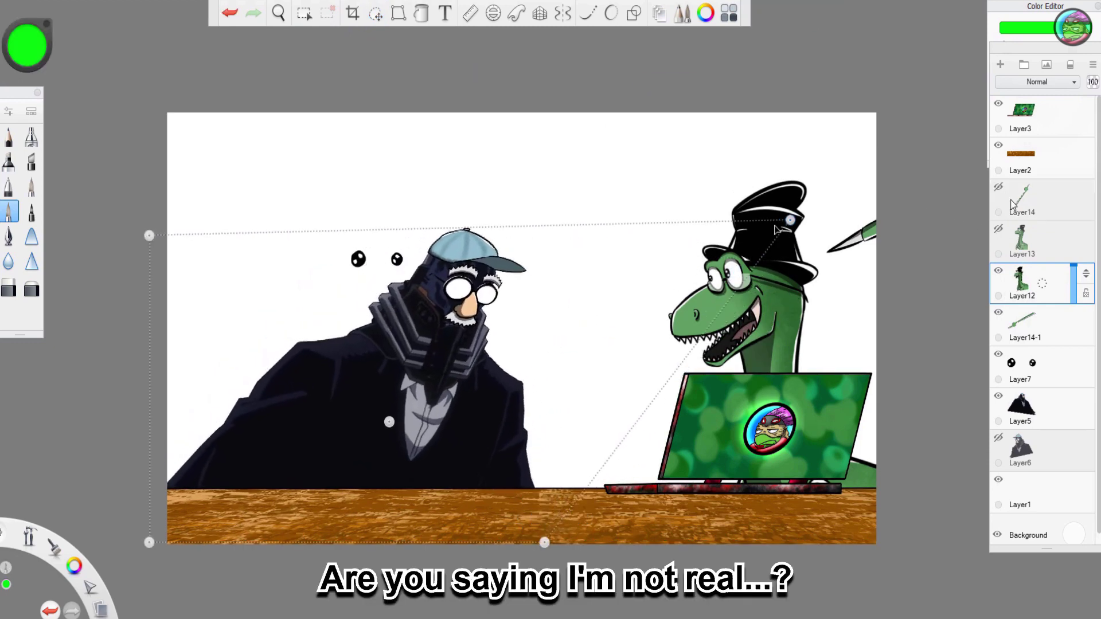
# Step: Show the arm on Layer14 again and make it the layer being moved
pyautogui.click(998, 188)
pyautogui.click(1030, 202)
pyautogui.click(374, 11)
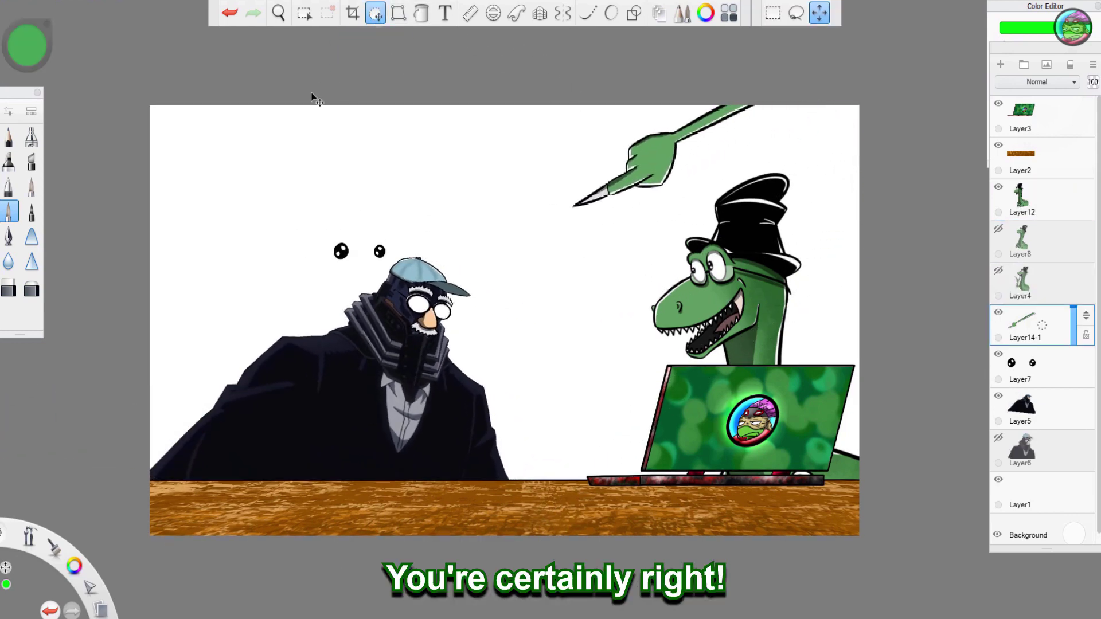
# Step: Move the pointing arm on Layer14-1 across to the dinosaur's hat and on out of the canvas
pyautogui.moveTo(295, 118); pyautogui.dragTo(276, 92)
pyautogui.moveTo(203, 125); pyautogui.dragTo(471, 64)
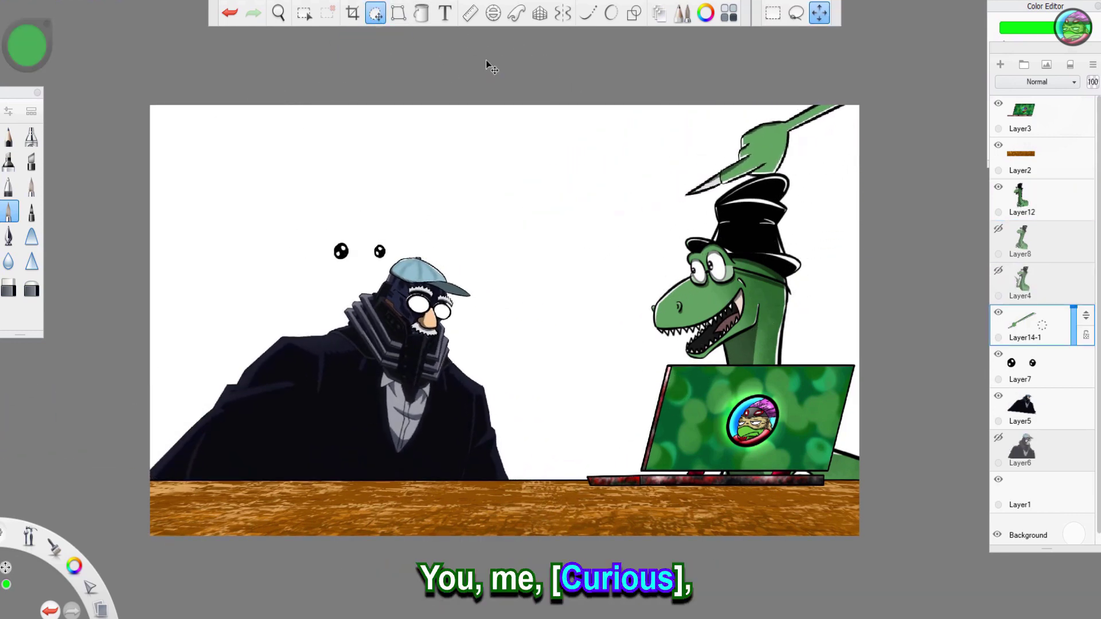
pyautogui.moveTo(504, 119); pyautogui.dragTo(691, 57)
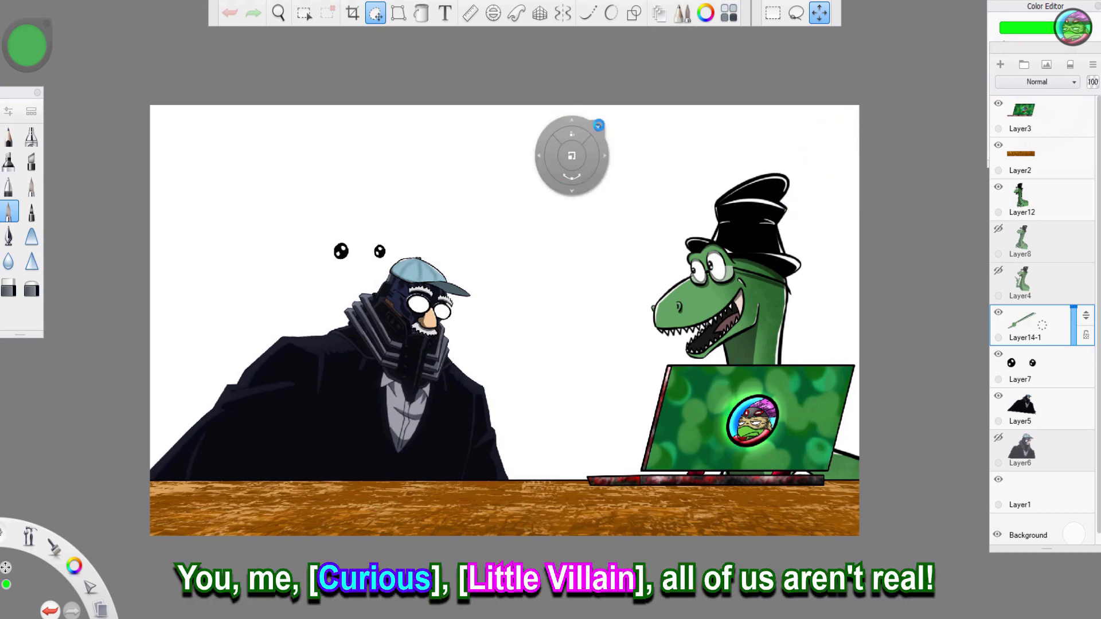
pyautogui.click(599, 125)
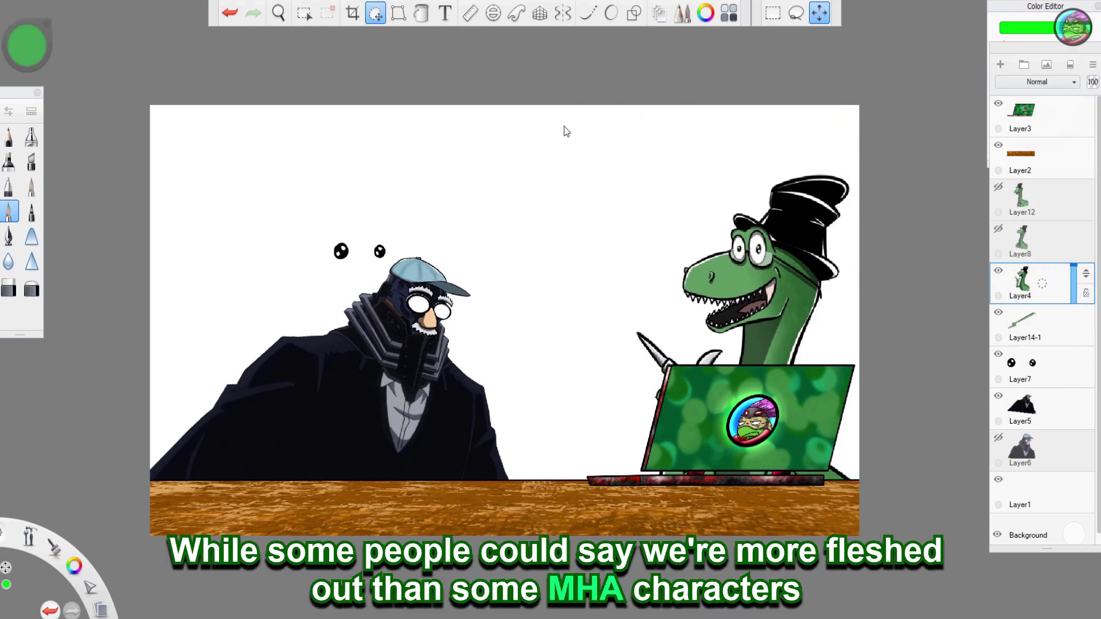
# Step: Shift the dinosaur with the raised claw on Layer4 down and toward the masked figure
pyautogui.moveTo(563, 130); pyautogui.dragTo(559, 172)
pyautogui.moveTo(641, 191); pyautogui.dragTo(624, 219)
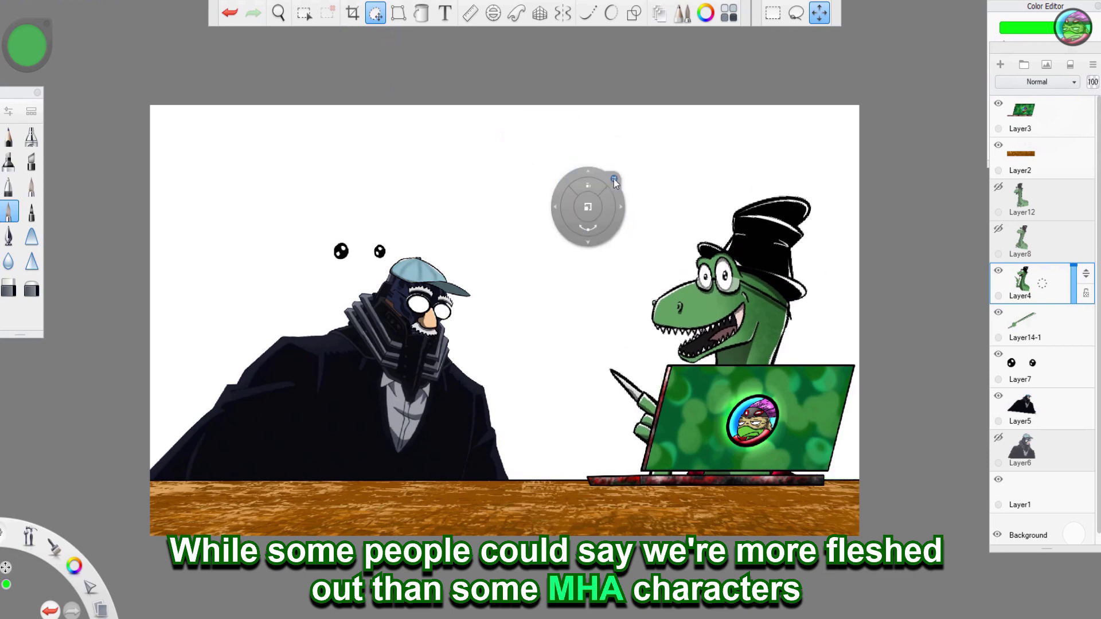
pyautogui.click(615, 181)
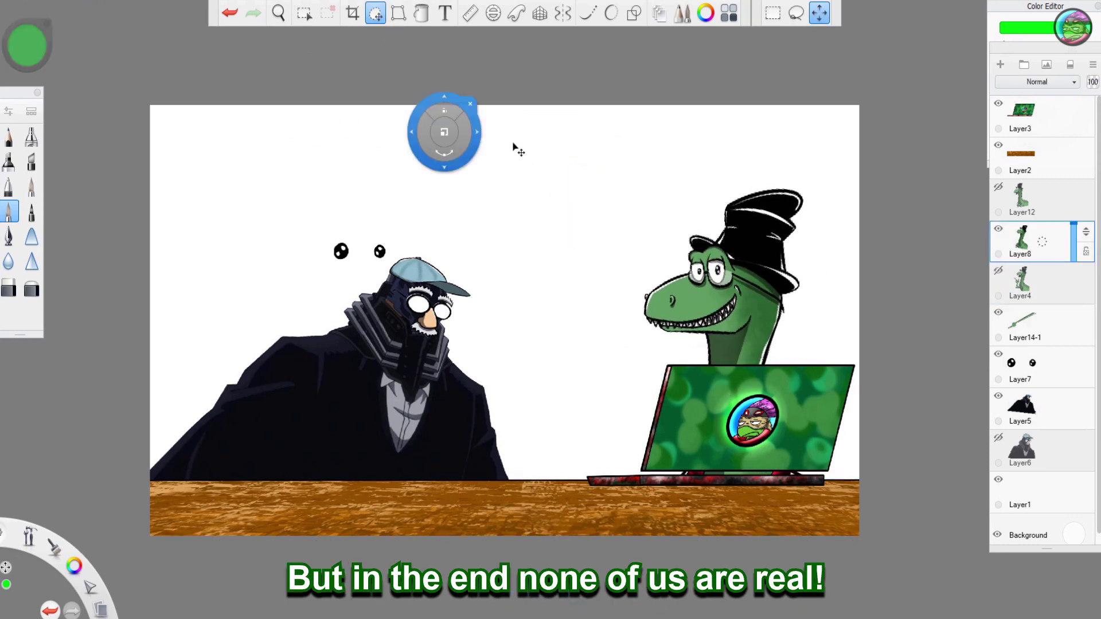
# Step: Nudge the grinning dinosaur on Layer8 left and stretch the masked figure on Layer6 up toward the dinosaur
pyautogui.moveTo(514, 147)
pyautogui.mouseDown()
pyautogui.moveTo(449, 138)
pyautogui.moveTo(584, 152)
pyautogui.moveTo(499, 154)
pyautogui.mouseUp()
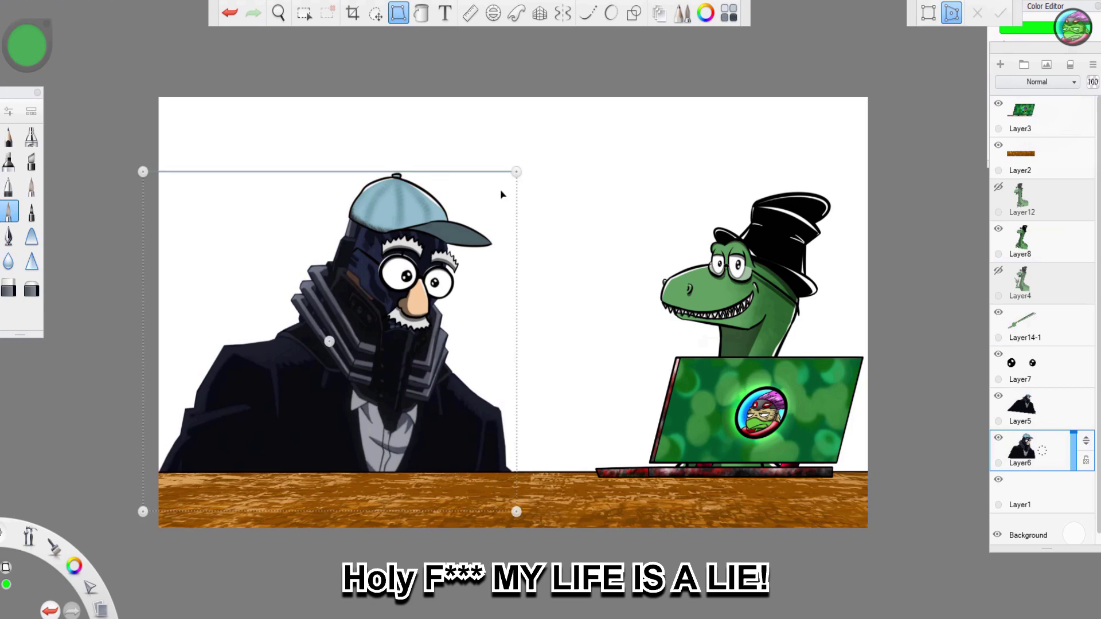
pyautogui.moveTo(501, 194); pyautogui.dragTo(568, 145)
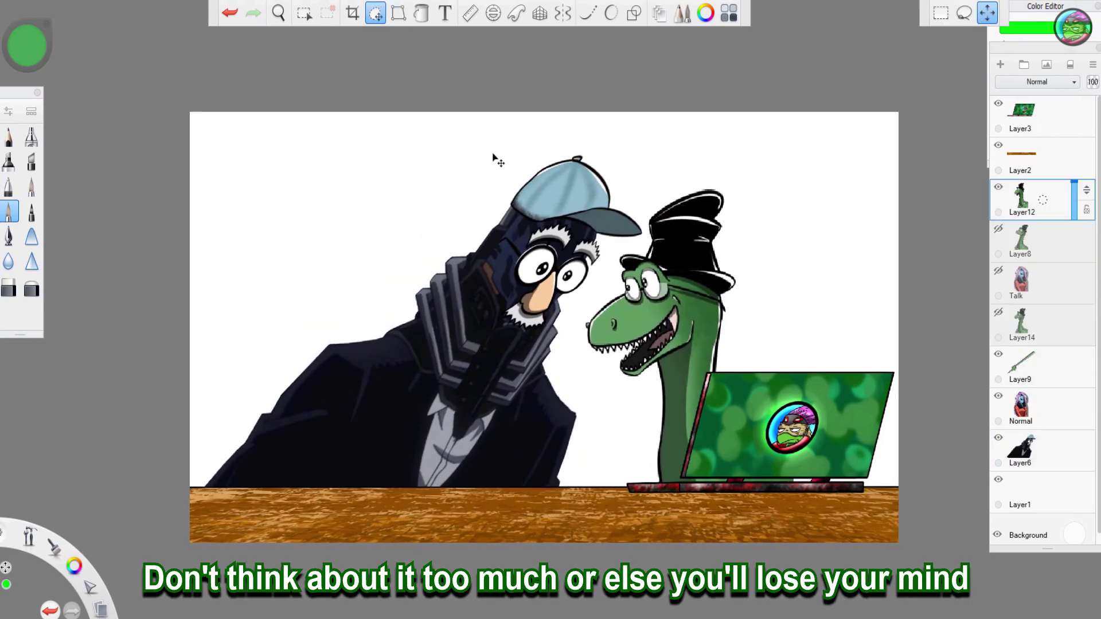
# Step: Move the talking dinosaur on Layer12 far left and shift the annoyed dinosaur on Layer14 slightly left
pyautogui.moveTo(494, 160); pyautogui.dragTo(74, 166)
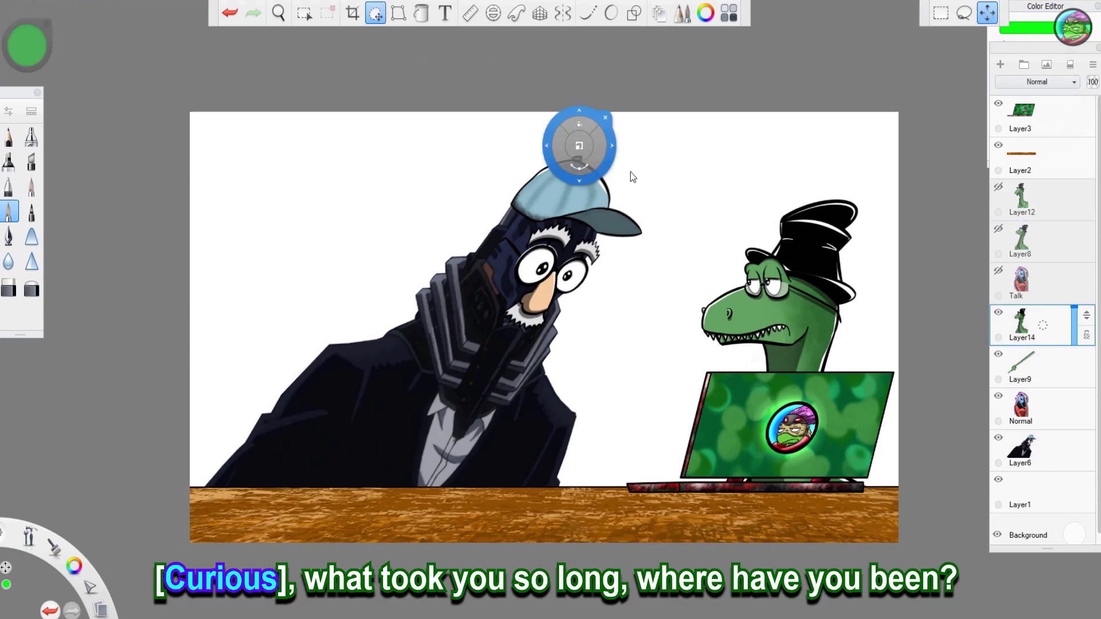
pyautogui.moveTo(631, 171); pyautogui.dragTo(622, 154)
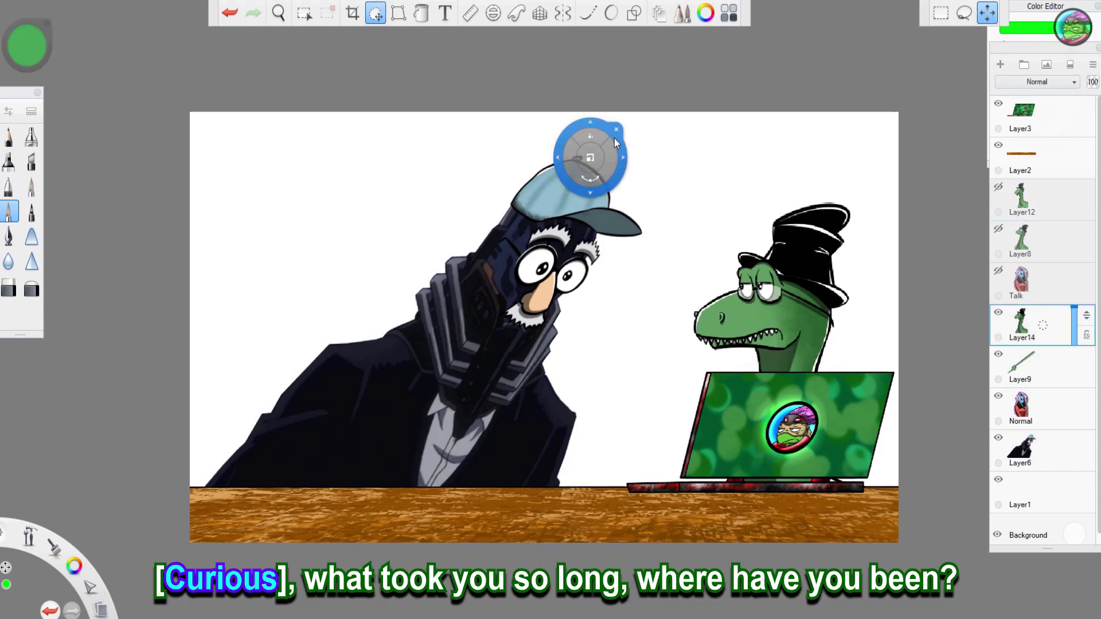
pyautogui.click(613, 127)
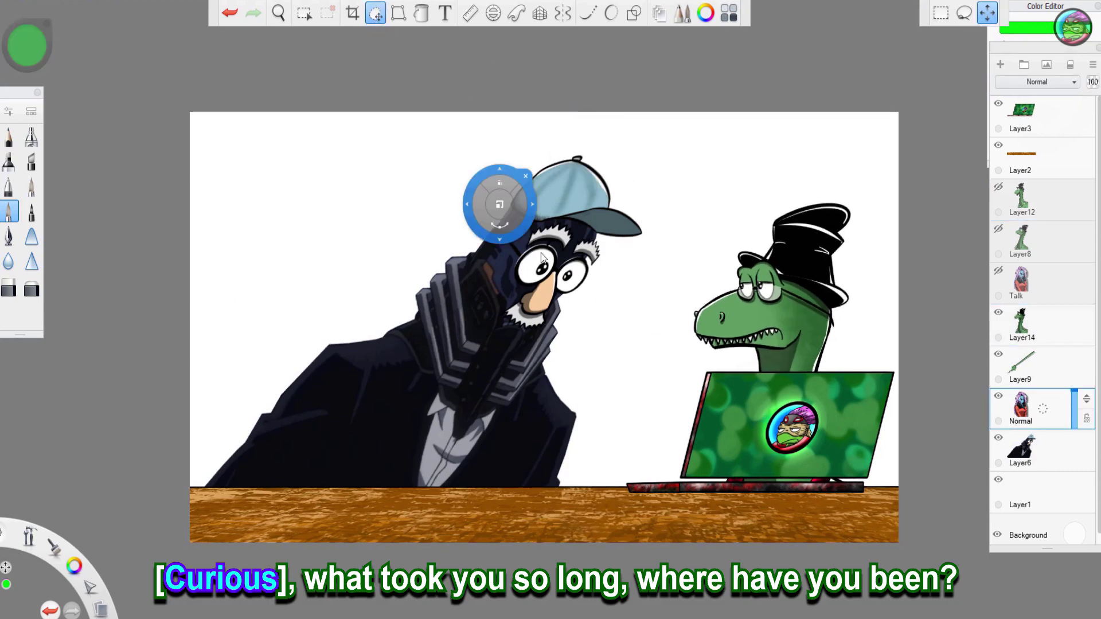
# Step: Slide the purple-haired woman right into the scene and swap her Normal layer for the Talk layer
pyautogui.moveTo(630, 246); pyautogui.dragTo(768, 247)
pyautogui.click(1000, 395)
pyautogui.click(998, 271)
pyautogui.click(1022, 280)
# Step: Move the woman's Talk pose to the right, then hide the Talk layer
pyautogui.click(376, 13)
pyautogui.moveTo(459, 116); pyautogui.dragTo(535, 115)
pyautogui.click(998, 271)
# Step: Move the dinosaur left in front of the masked figure and sweep the arm on Layer9 in and back out
pyautogui.moveTo(454, 116); pyautogui.dragTo(189, 135)
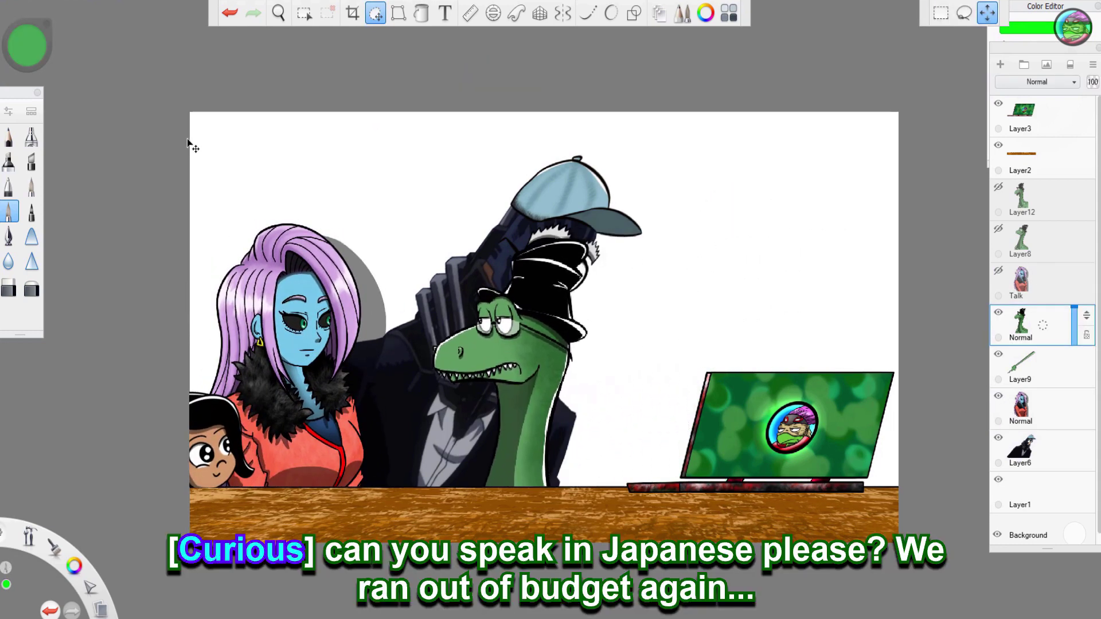
pyautogui.moveTo(488, 153); pyautogui.dragTo(309, 222)
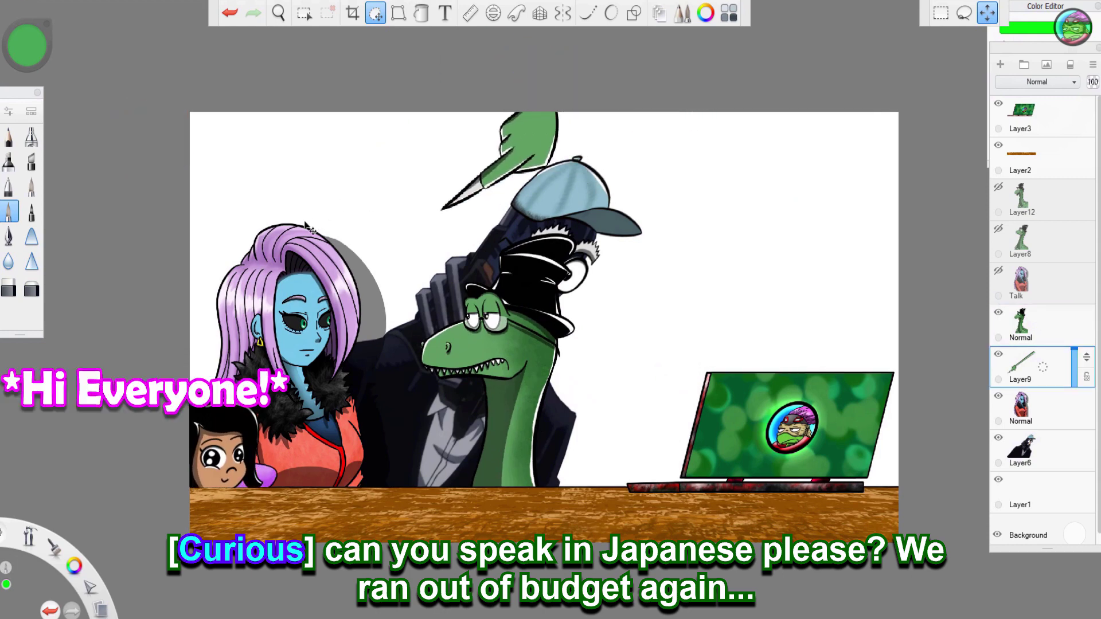
pyautogui.moveTo(490, 267); pyautogui.dragTo(796, 120)
# Step: Distort the masked figure on Layer6 so it is mirrored onto the laptop's side, and nudge it down and right
pyautogui.moveTo(469, 293); pyautogui.dragTo(510, 258)
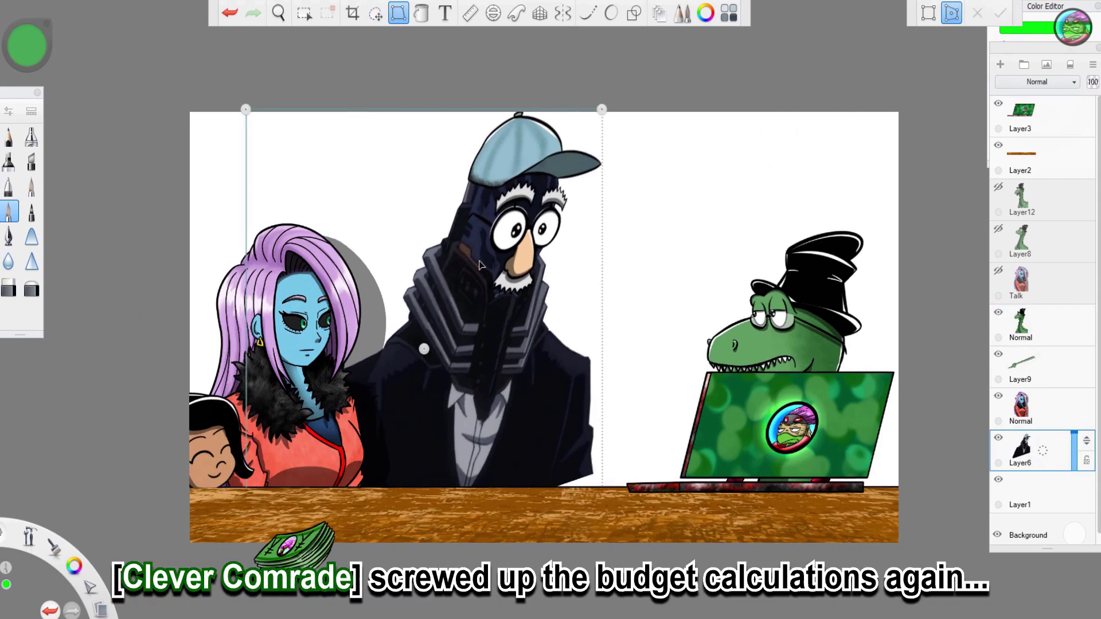
pyautogui.moveTo(247, 242); pyautogui.dragTo(953, 211)
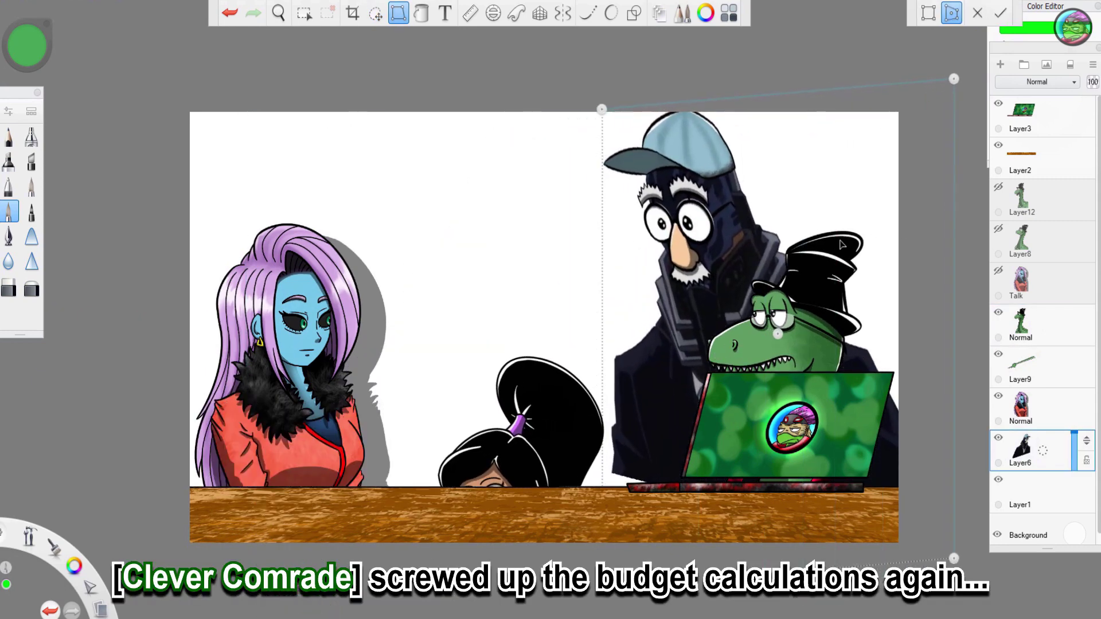
pyautogui.moveTo(527, 95); pyautogui.dragTo(544, 119)
# Step: Reposition the dinosaur on its Normal layer between the woman and the masked figure
pyautogui.click(1038, 326)
pyautogui.moveTo(554, 164); pyautogui.dragTo(430, 153)
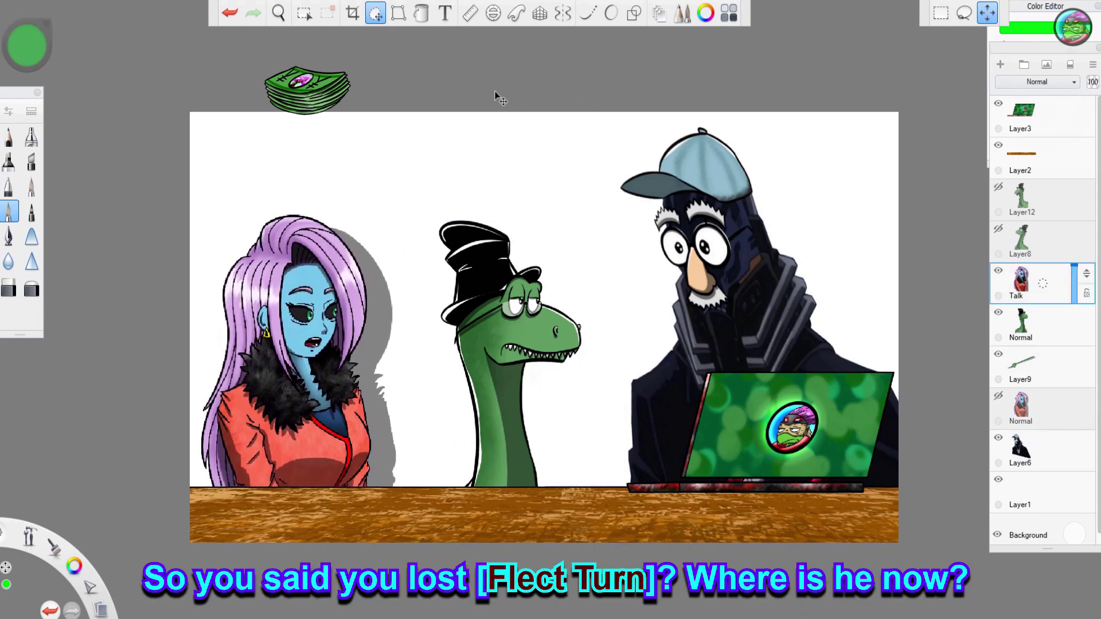
pyautogui.moveTo(543, 139); pyautogui.dragTo(547, 145)
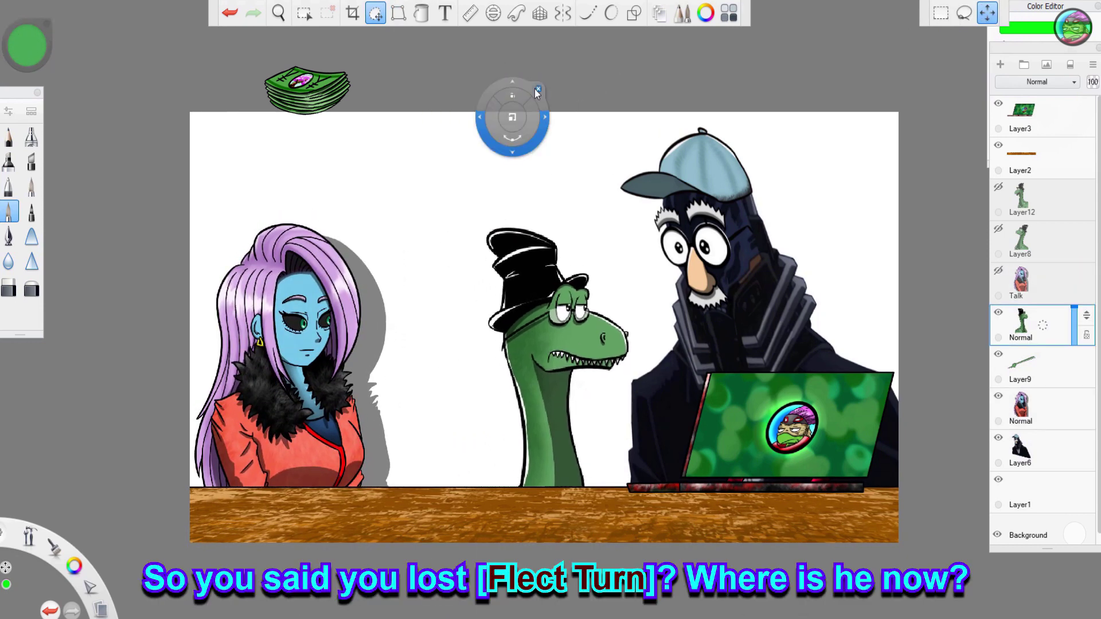
# Step: Distort the dinosaur across to the laptop so it is mirrored to face left
pyautogui.click(397, 13)
pyautogui.moveTo(449, 341); pyautogui.dragTo(824, 344)
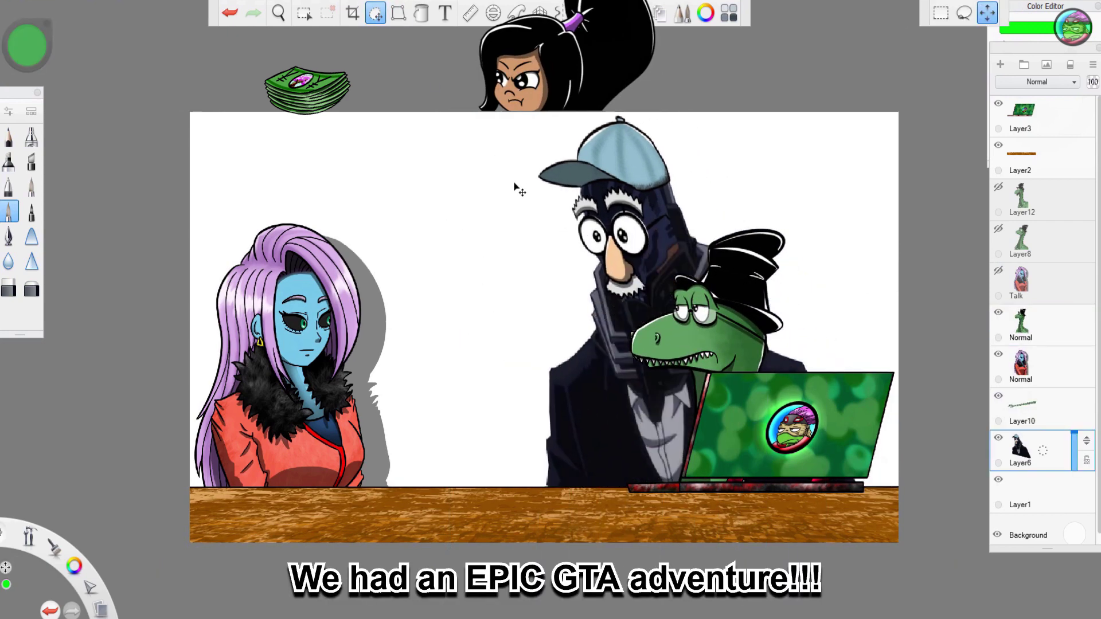
# Step: Move the masked figure on Layer6 next to the woman and shift the dinosaur on its Normal layer right behind the laptop
pyautogui.moveTo(517, 186); pyautogui.dragTo(342, 214)
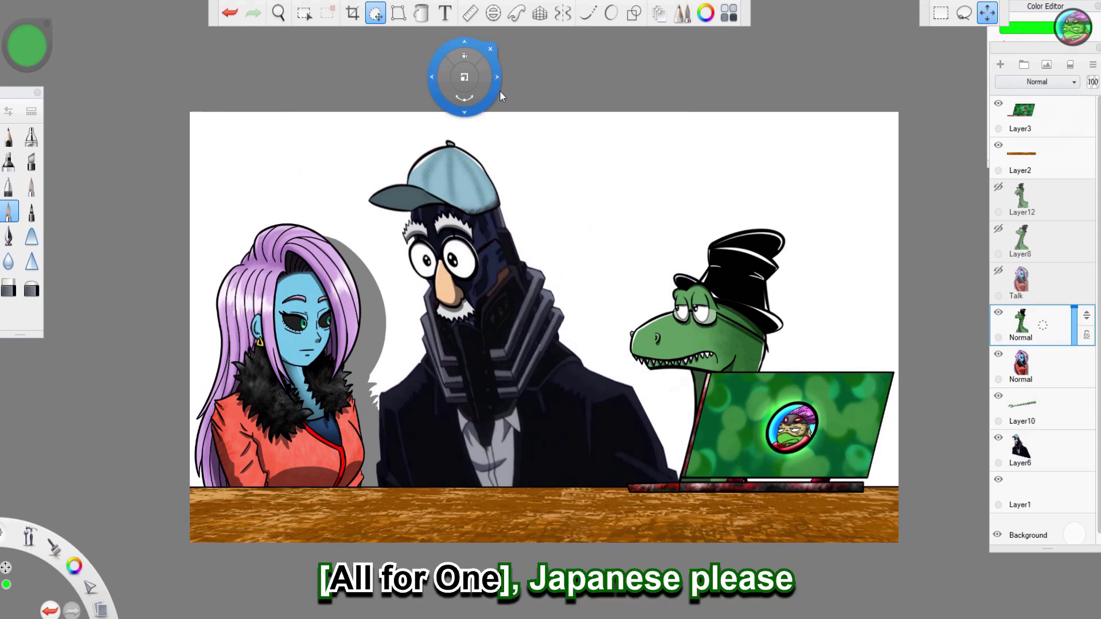
pyautogui.moveTo(495, 59); pyautogui.dragTo(561, 49)
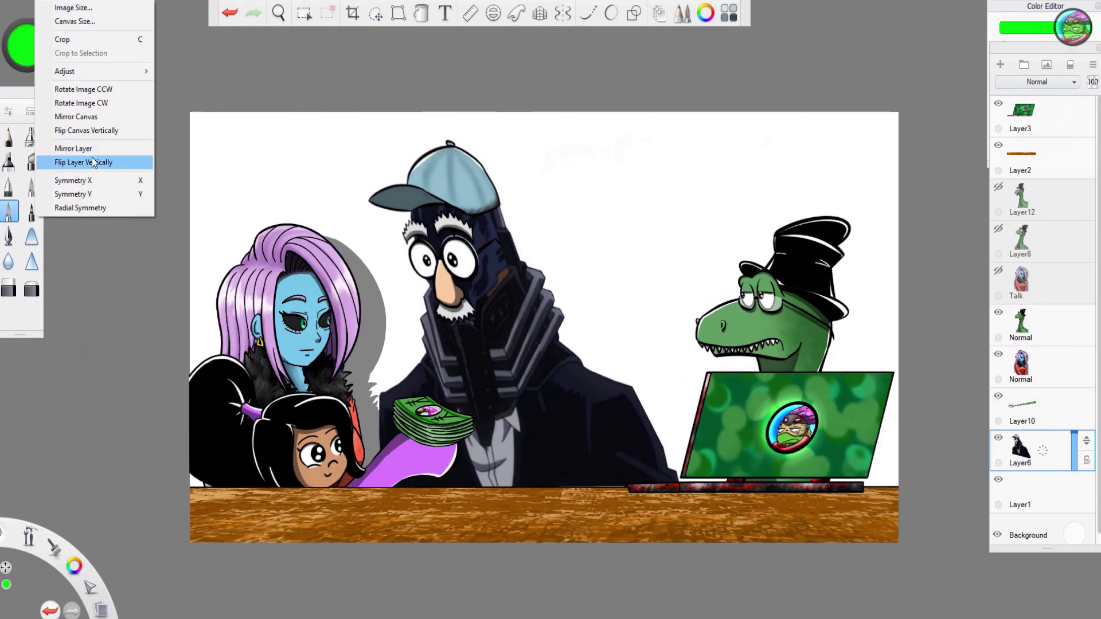
# Step: Mirror the masked figure on Layer6 towards the dinosaur and back towards the woman, placing him between the two
pyautogui.click(92, 149)
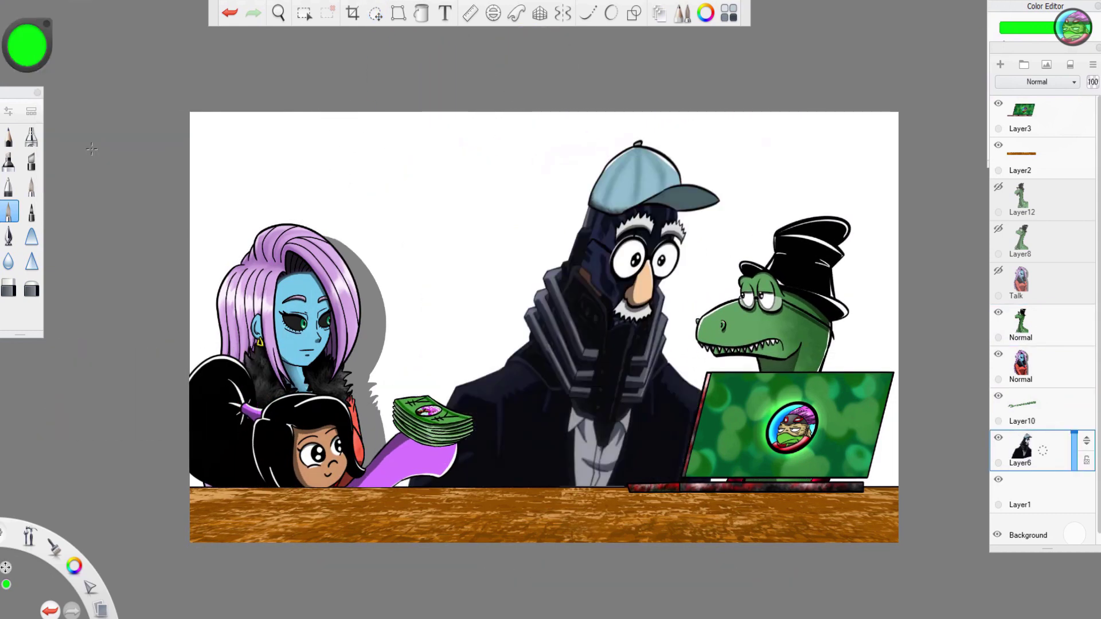
pyautogui.click(48, 1)
pyautogui.click(80, 147)
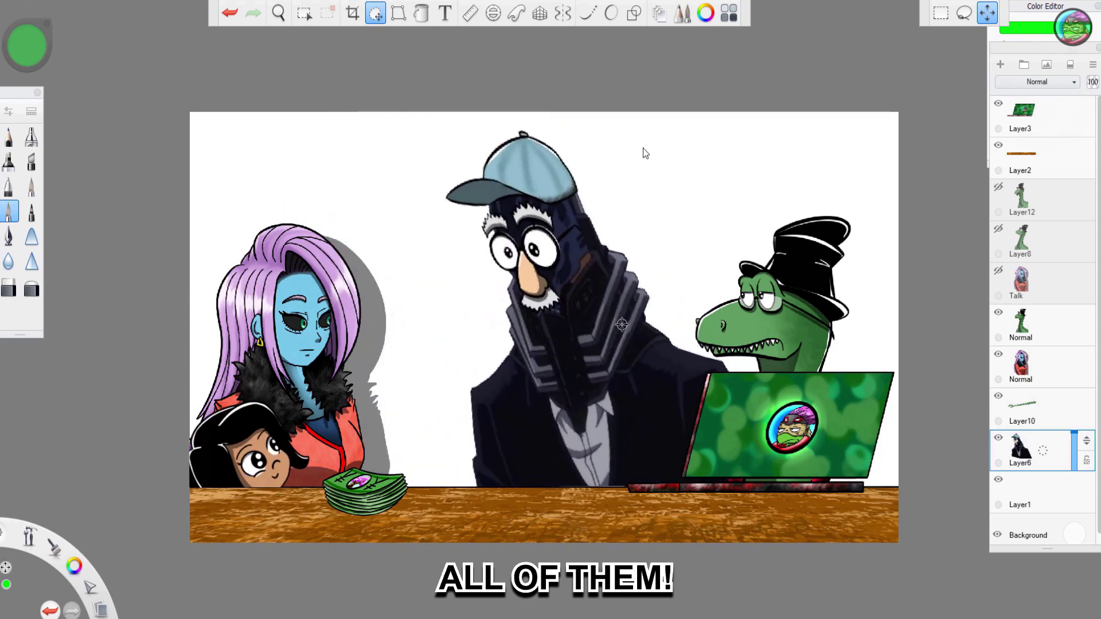
pyautogui.moveTo(726, 189); pyautogui.dragTo(729, 189)
pyautogui.click(721, 144)
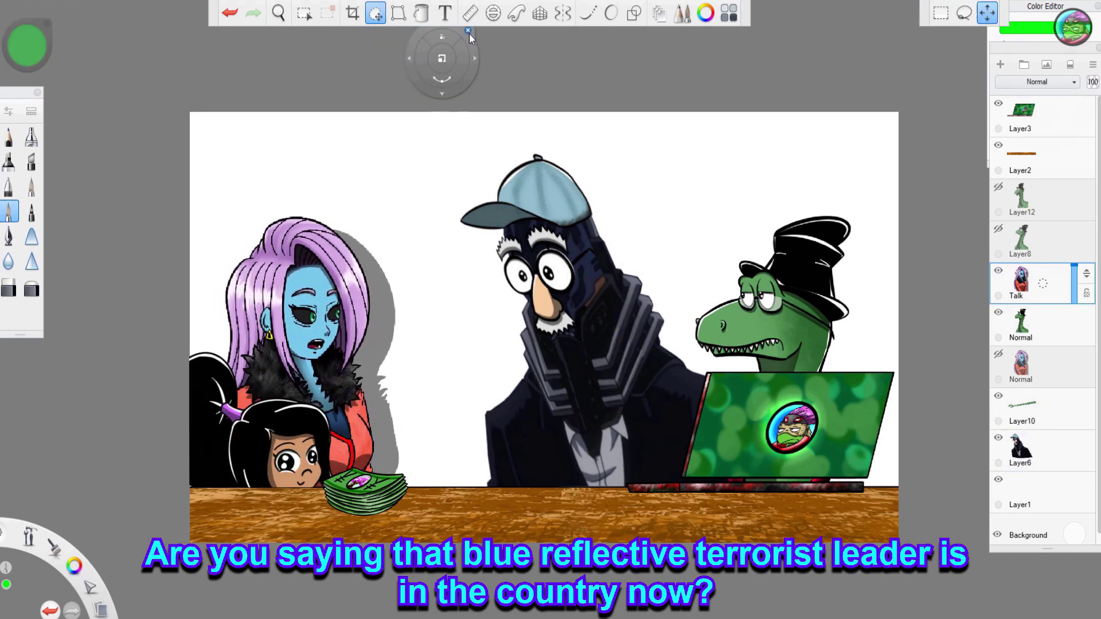
# Step: Hide the woman's Talk layer and show her Normal layer instead
pyautogui.click(467, 30)
pyautogui.click(998, 271)
pyautogui.click(998, 353)
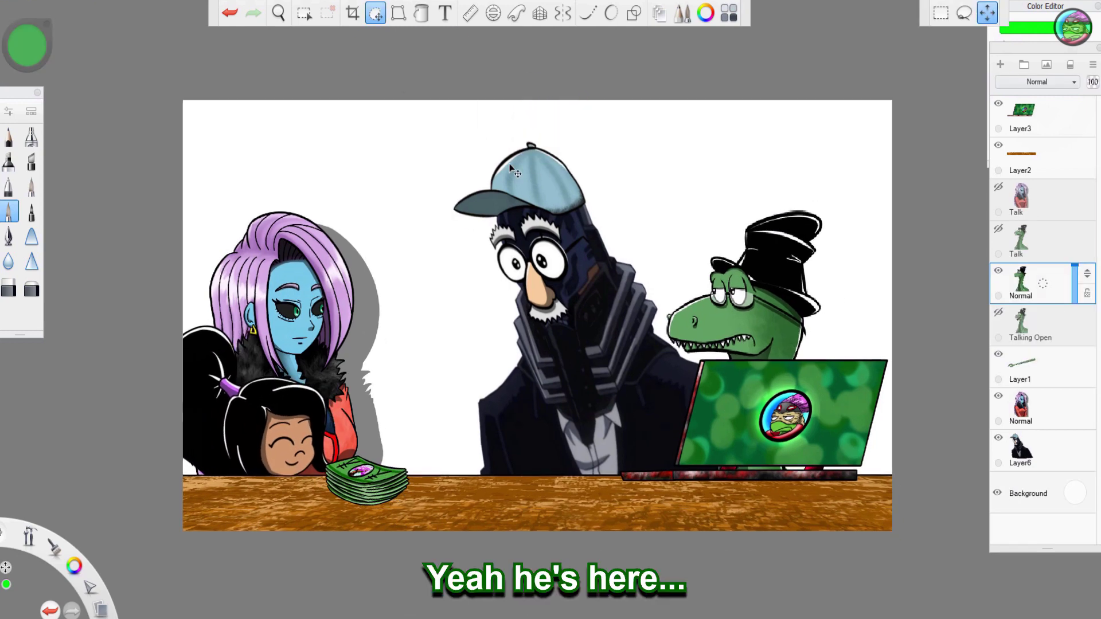
# Step: Shift the dinosaur on its Normal layer to the right and pull the arm on Layer1 off the masked figure's cap and out of view
pyautogui.moveTo(510, 168); pyautogui.dragTo(553, 182)
pyautogui.moveTo(642, 175); pyautogui.dragTo(692, 175)
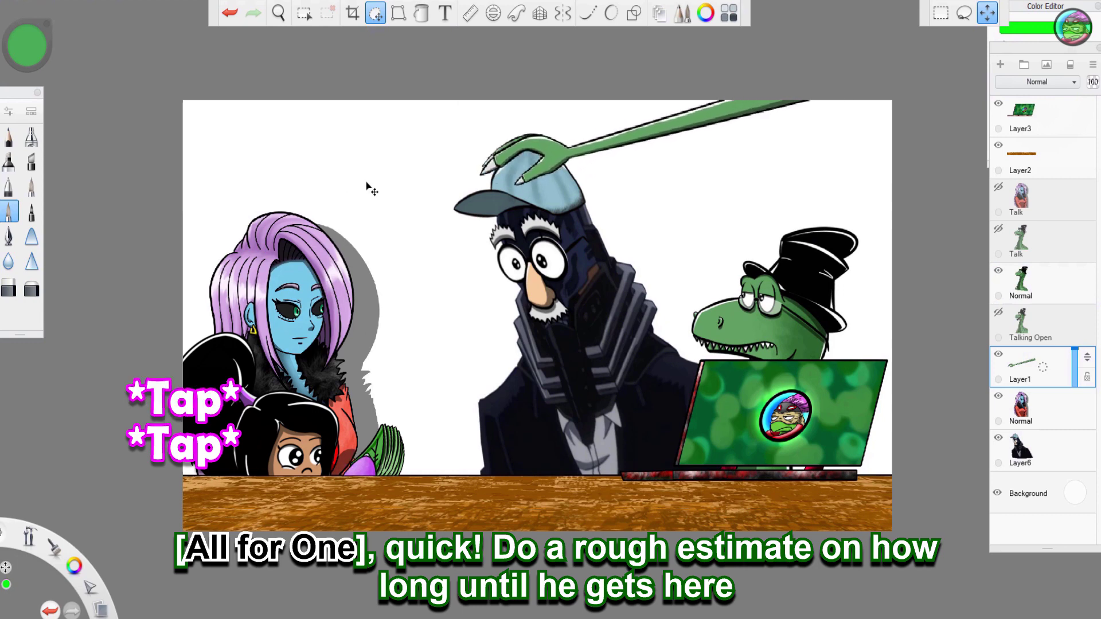
pyautogui.moveTo(381, 190); pyautogui.dragTo(506, 93)
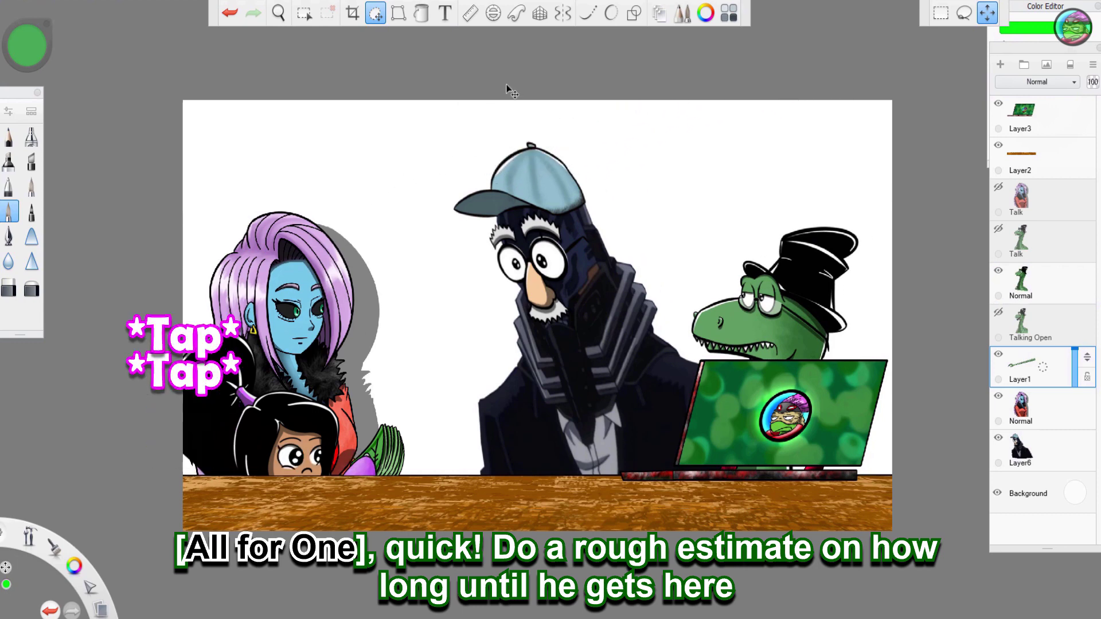
pyautogui.moveTo(506, 80); pyautogui.dragTo(511, 79)
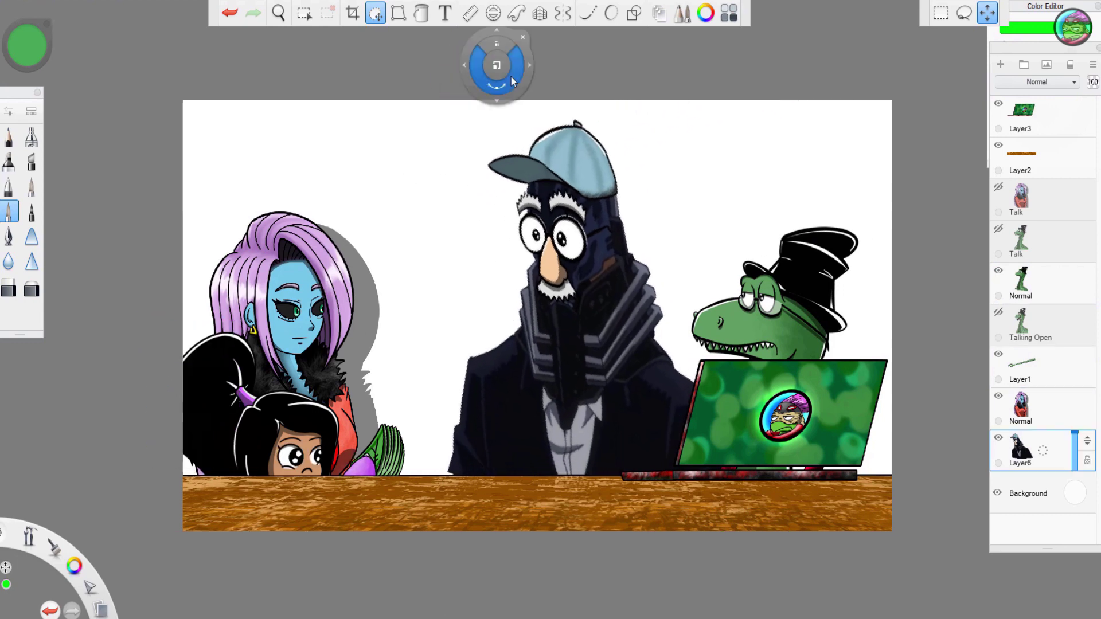
# Step: Distort the masked figure on Layer6 by stretching him towards the laptop and settling him back beside it
pyautogui.click(399, 13)
pyautogui.moveTo(534, 230); pyautogui.dragTo(681, 345)
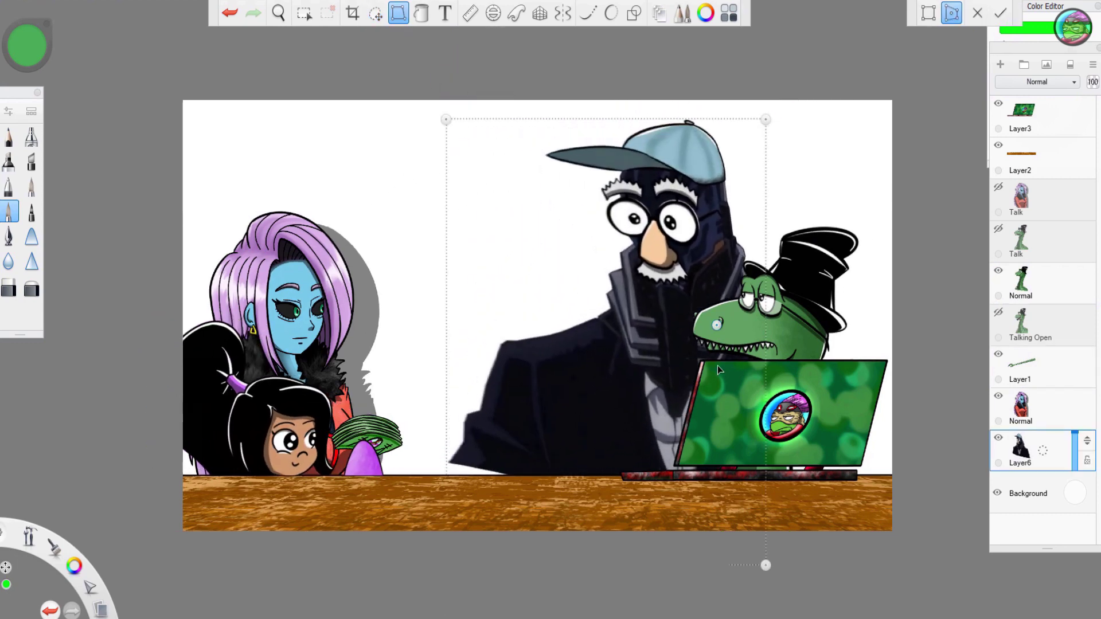
pyautogui.moveTo(657, 291); pyautogui.dragTo(623, 344)
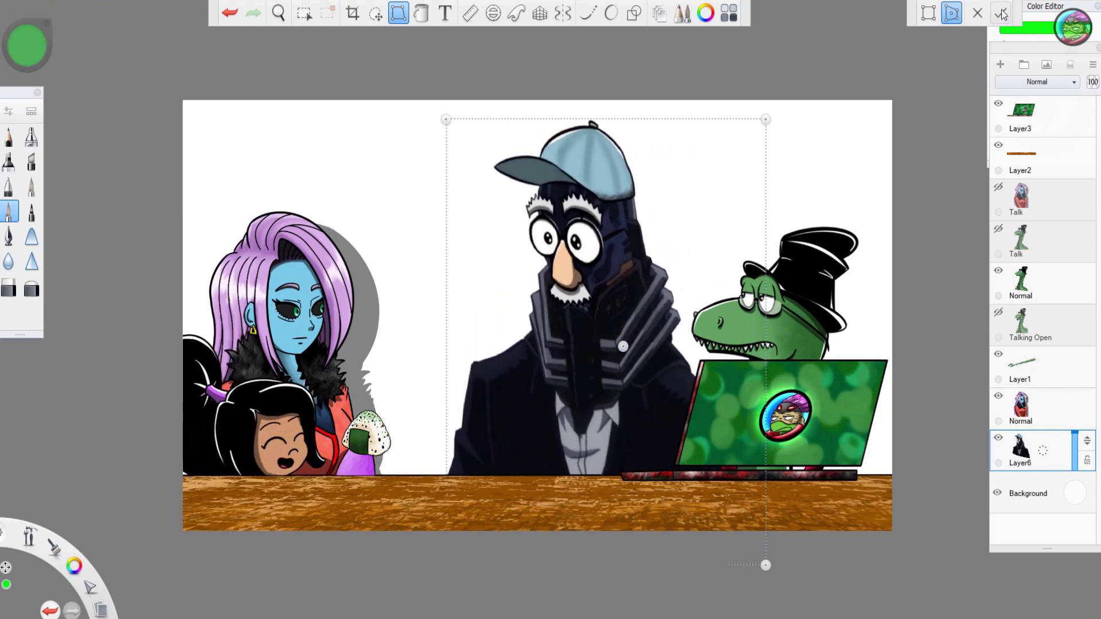
pyautogui.click(1000, 12)
# Step: Mirror the masked figure on Layer6 to face the dinosaur and distort him so his head slopes lower
pyautogui.click(50, 1)
pyautogui.click(75, 147)
pyautogui.click(398, 12)
pyautogui.moveTo(643, 153); pyautogui.dragTo(648, 207)
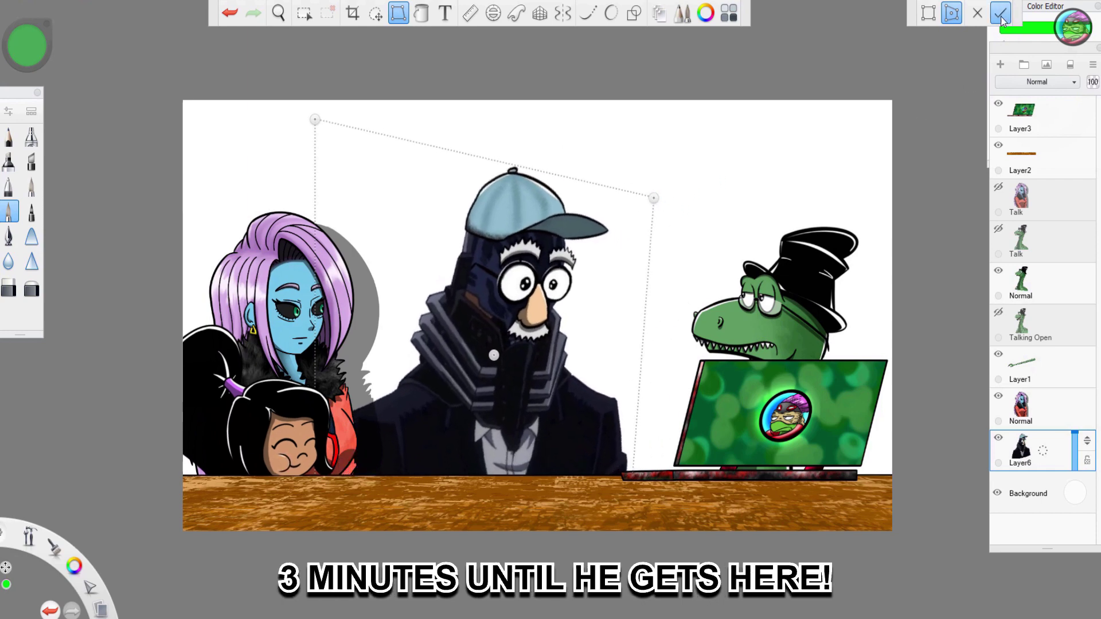
pyautogui.click(1001, 17)
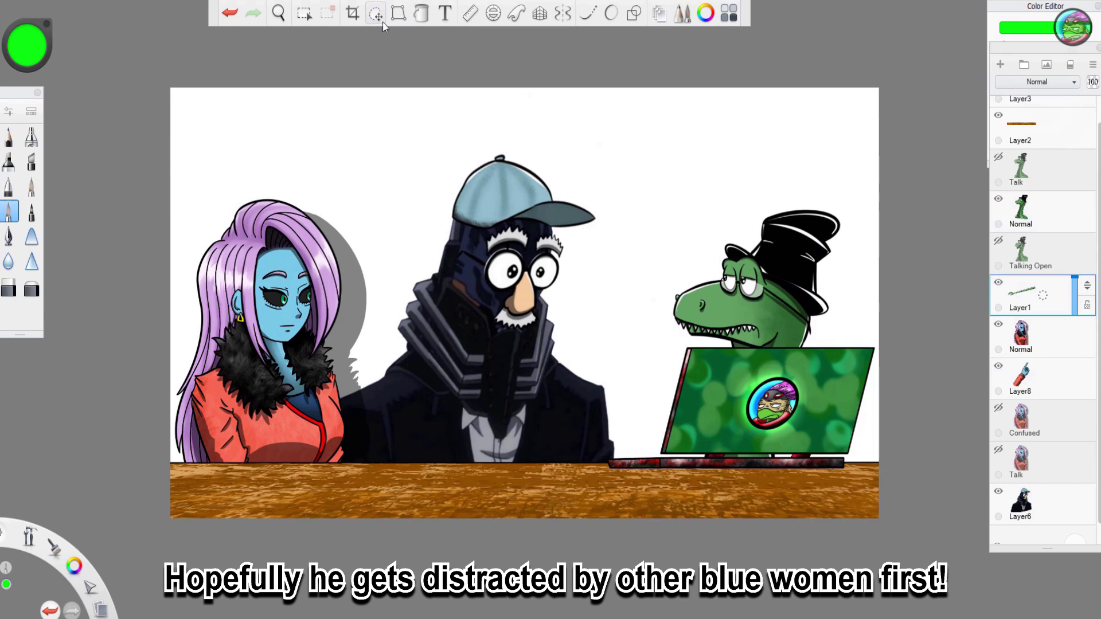
# Step: Shift the arm on Layer1 downward and rotate the dinosaur on the Talking Open layer behind the laptop
pyautogui.click(375, 13)
pyautogui.moveTo(436, 137); pyautogui.dragTo(435, 213)
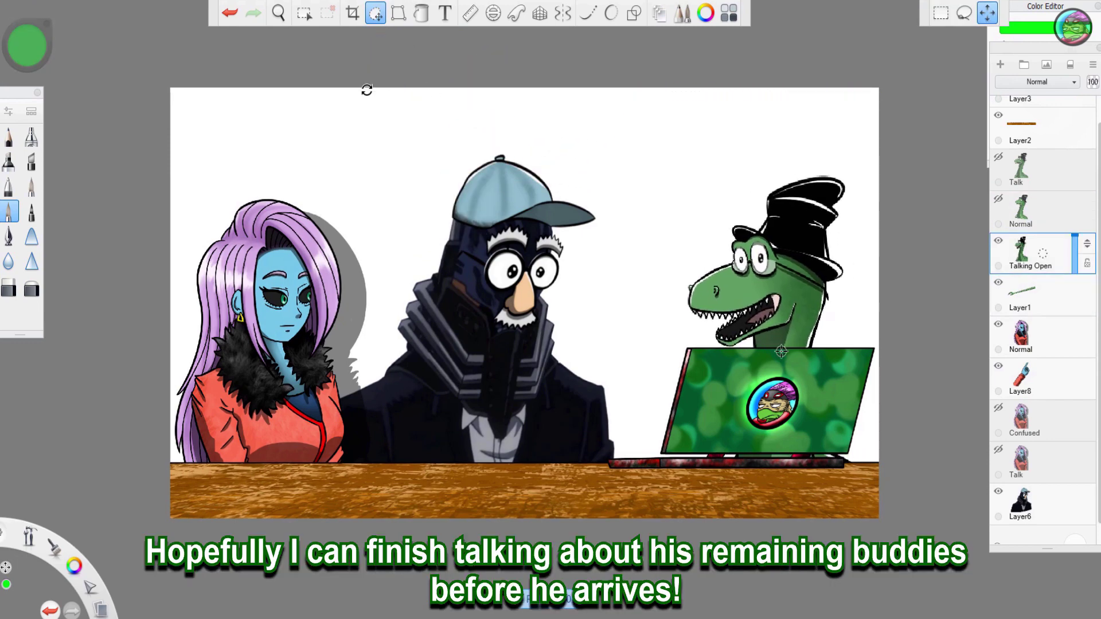
pyautogui.moveTo(367, 90); pyautogui.dragTo(435, 102)
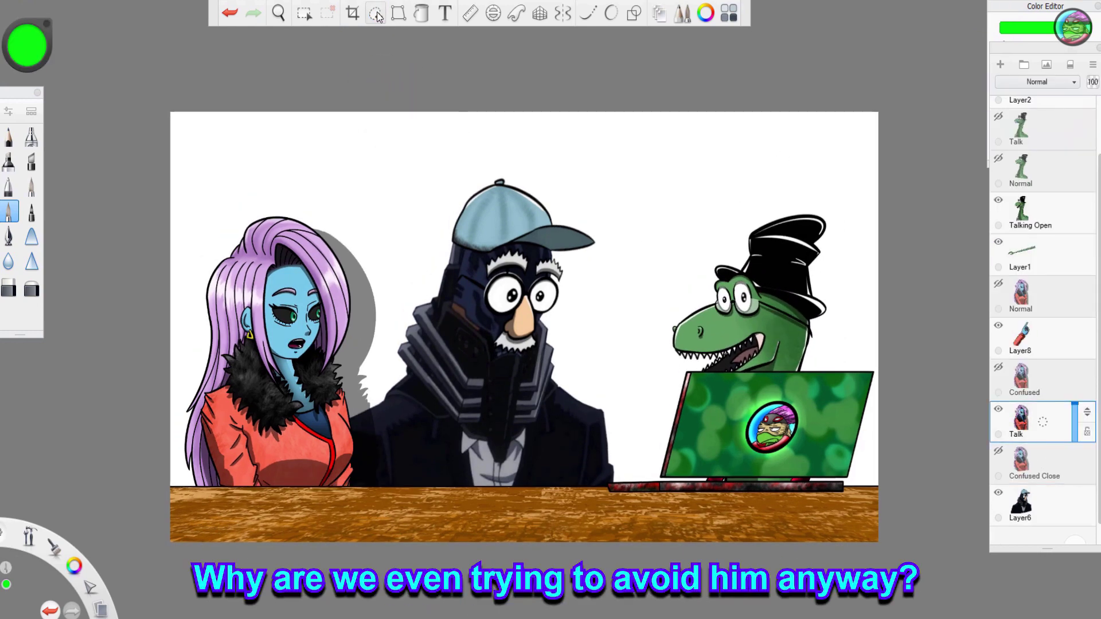
# Step: Nudge the woman on her Talk layer, and switch her back to the Normal layer
pyautogui.moveTo(477, 119)
pyautogui.mouseDown()
pyautogui.moveTo(498, 121)
pyautogui.moveTo(485, 128)
pyautogui.mouseUp()
pyautogui.click(493, 70)
pyautogui.click(998, 408)
pyautogui.click(998, 284)
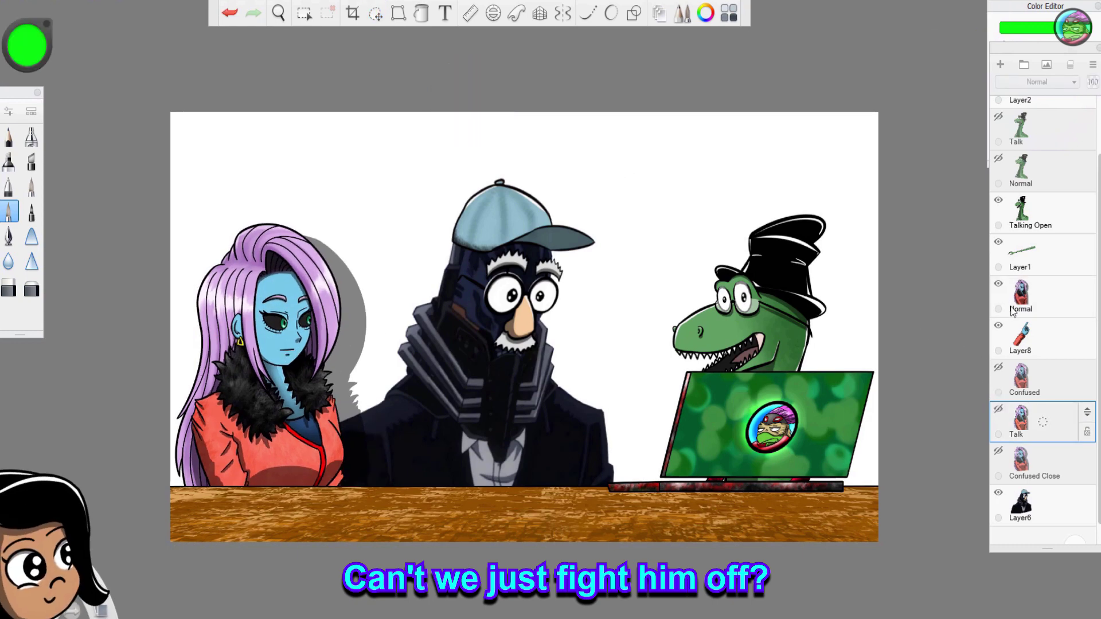
# Step: Swap the dinosaur's Talking Open layer for its Normal layer and tilt it left behind the laptop
pyautogui.scroll(3, 1012, 313)
pyautogui.click(998, 270)
pyautogui.click(998, 228)
pyautogui.click(1021, 238)
pyautogui.click(376, 13)
pyautogui.moveTo(363, 118); pyautogui.dragTo(189, 186)
# Step: Mirror the masked figure on Layer6 to face the woman and adjust his tilt and position
pyautogui.scroll(-3, 1054, 438)
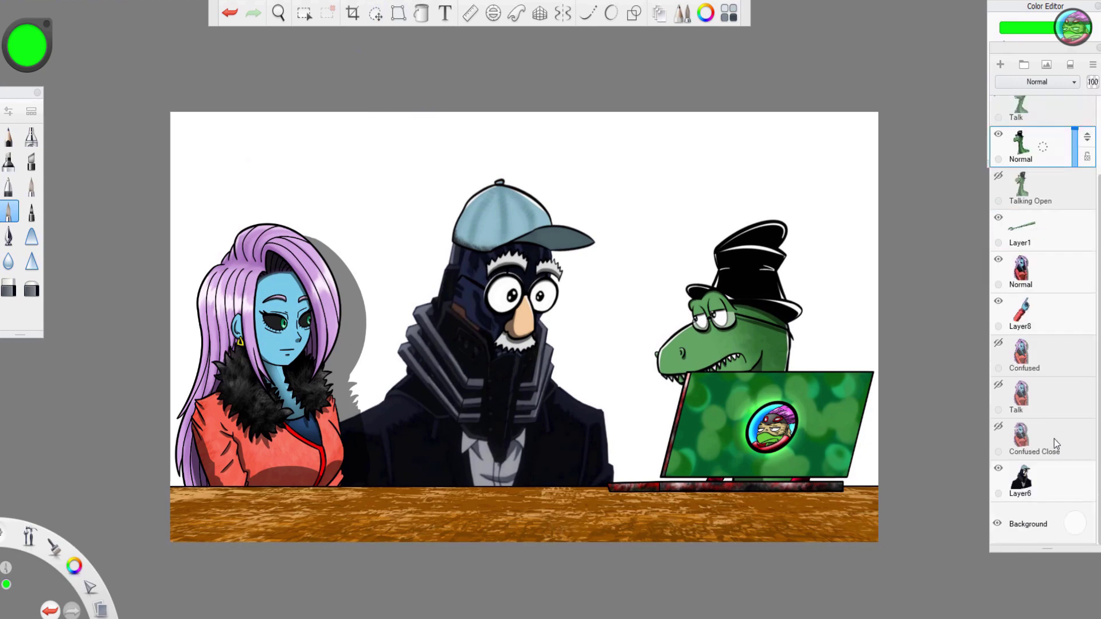
pyautogui.click(1035, 482)
pyautogui.click(49, 1)
pyautogui.click(73, 148)
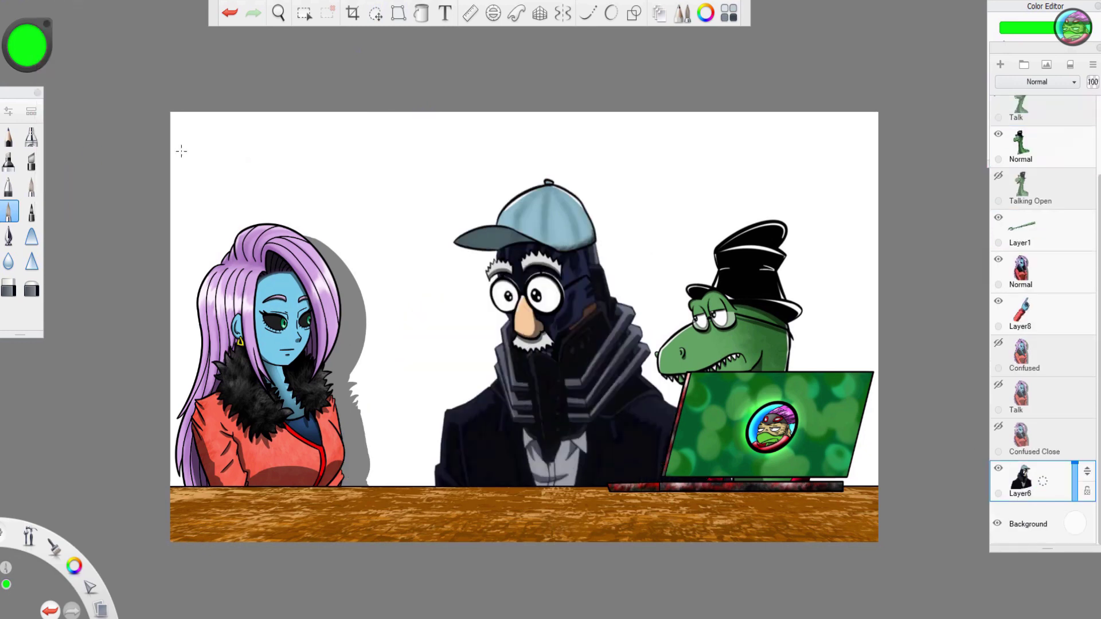
pyautogui.moveTo(416, 74); pyautogui.dragTo(450, 75)
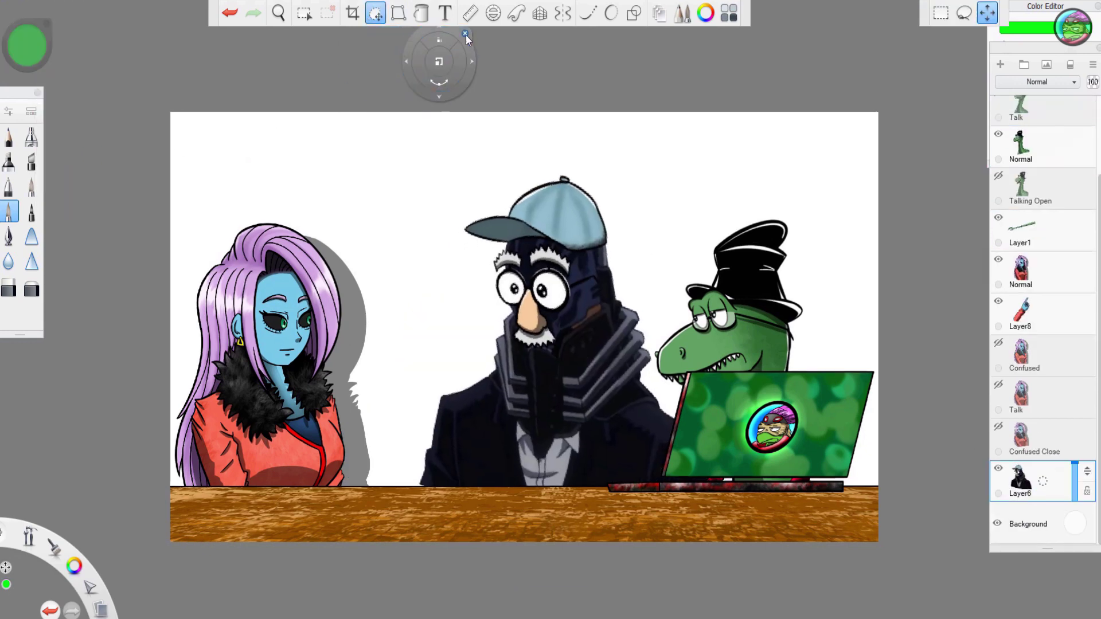
pyautogui.click(465, 34)
# Step: Swap the woman's Normal layer for her Confused layer and move her left with a slight tilt
pyautogui.click(998, 259)
pyautogui.click(998, 343)
pyautogui.click(1042, 396)
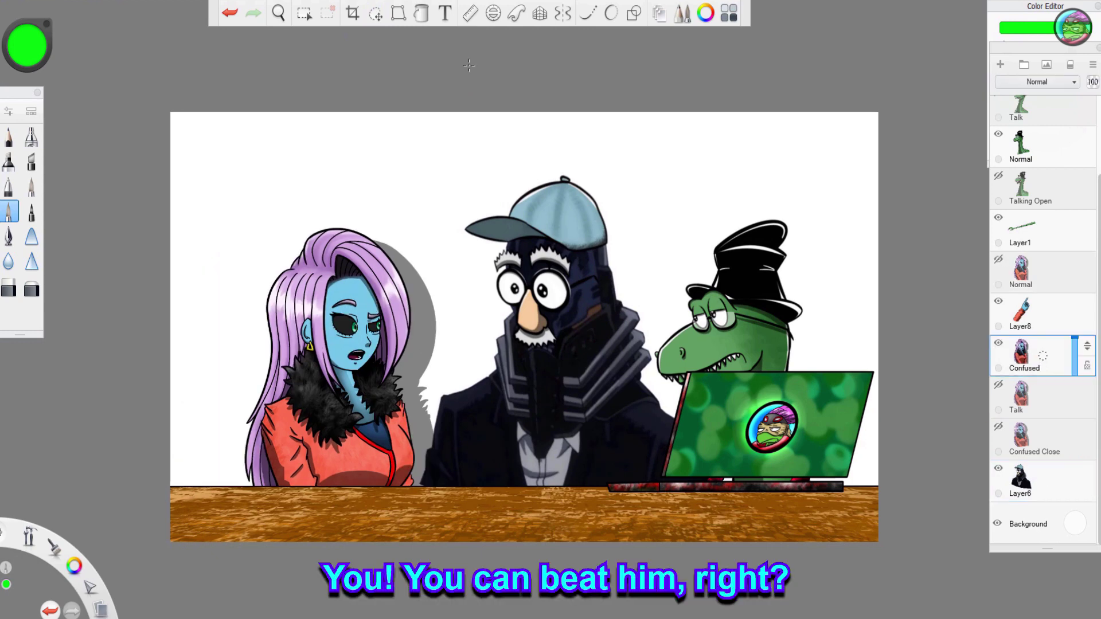
pyautogui.click(380, 22)
pyautogui.moveTo(511, 137); pyautogui.dragTo(455, 148)
pyautogui.moveTo(527, 182); pyautogui.dragTo(476, 193)
pyautogui.click(483, 153)
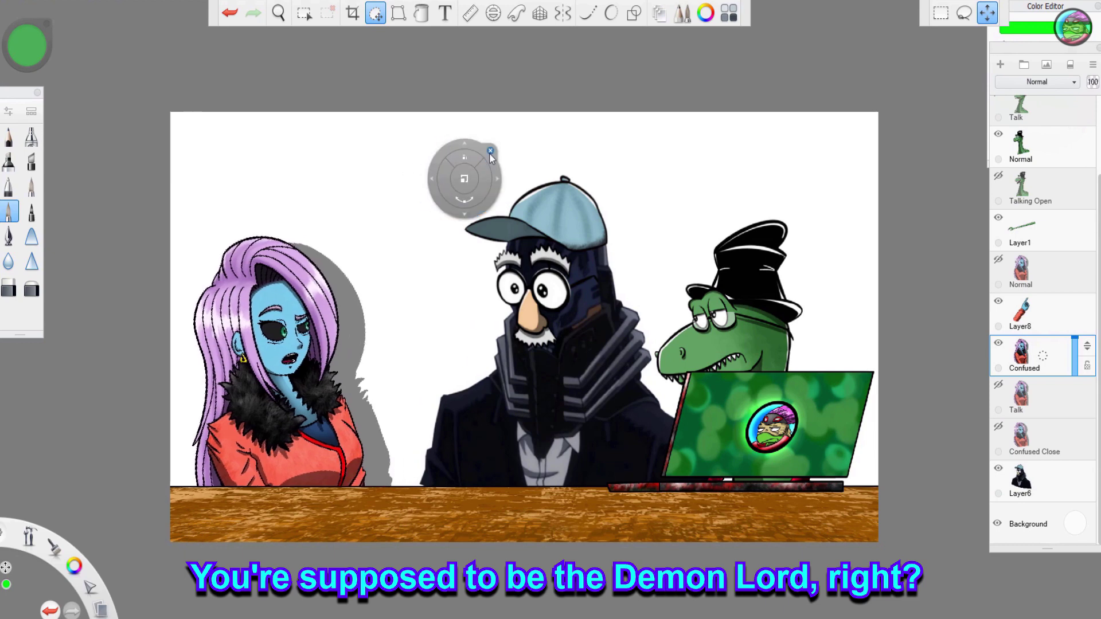
pyautogui.click(490, 151)
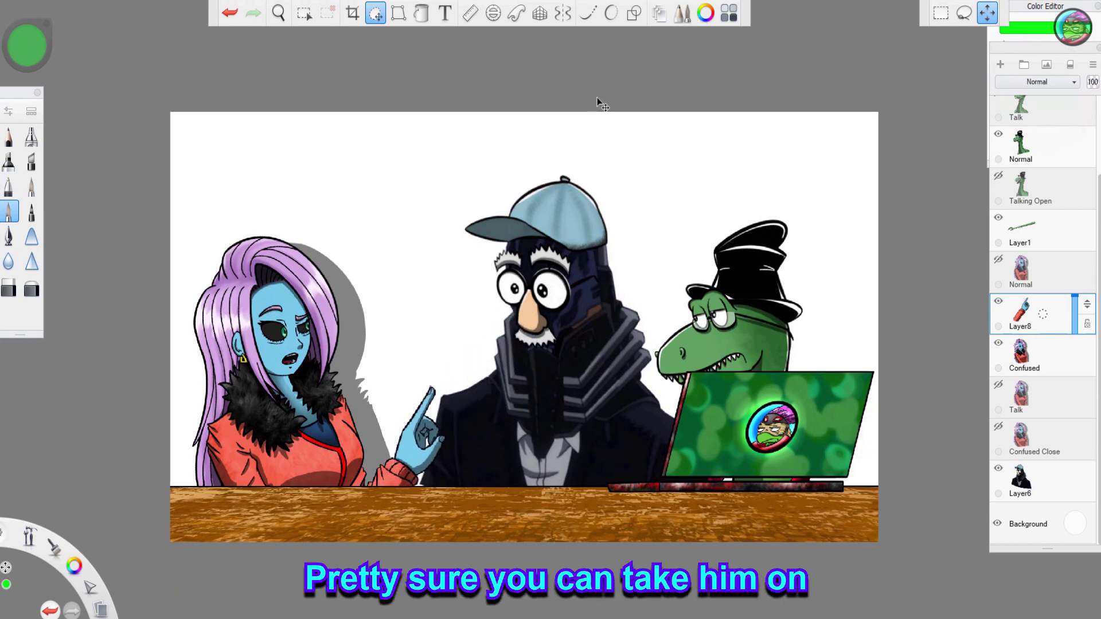
# Step: Replace the woman's Confused layer with her Confused Close layer and adjust her pose
pyautogui.click(1040, 366)
pyautogui.click(376, 13)
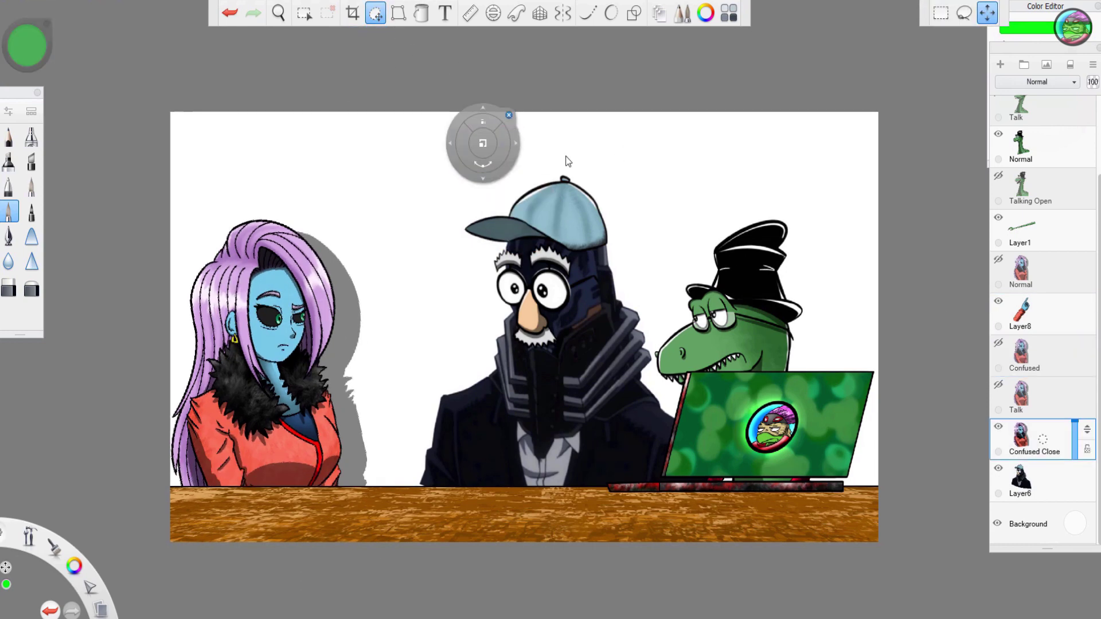
pyautogui.click(509, 115)
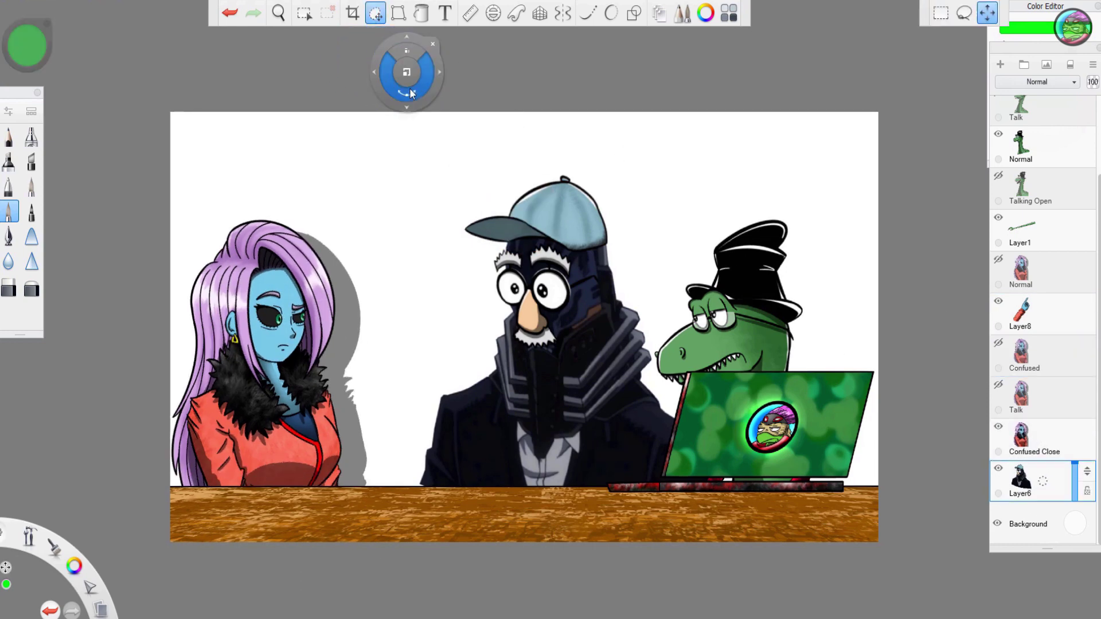
# Step: Rotate the masked figure on Layer6 and move him slightly up and left
pyautogui.moveTo(410, 95); pyautogui.dragTo(387, 127)
pyautogui.moveTo(516, 156)
pyautogui.mouseDown()
pyautogui.moveTo(375, 151)
pyautogui.moveTo(336, 168)
pyautogui.moveTo(372, 174)
pyautogui.moveTo(522, 143)
pyautogui.moveTo(523, 128)
pyautogui.moveTo(502, 128)
pyautogui.moveTo(506, 138)
pyautogui.mouseUp()
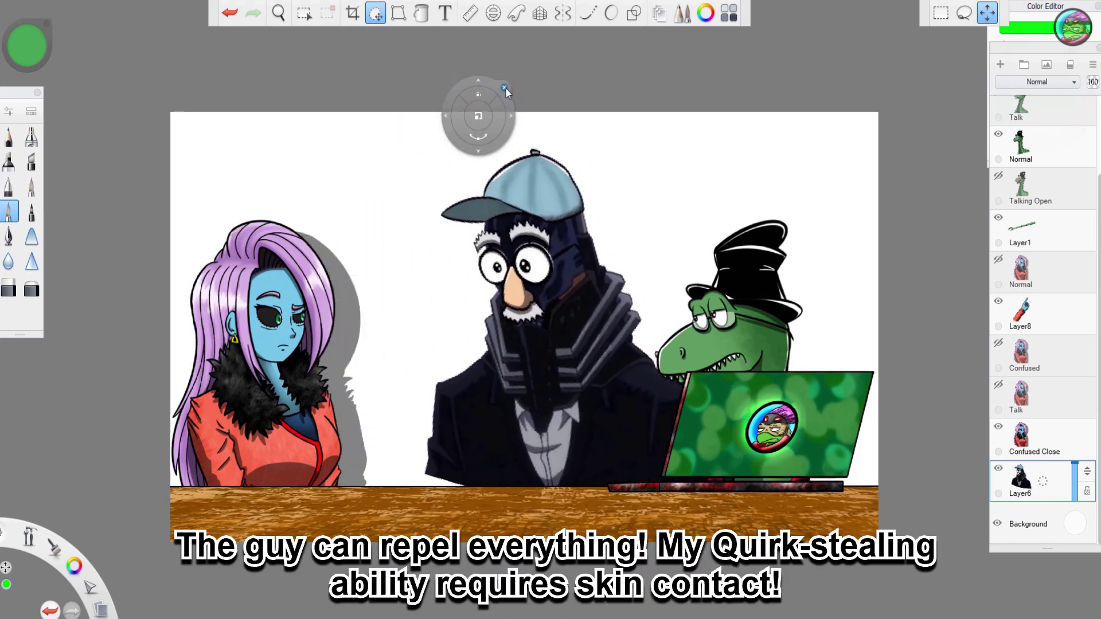
pyautogui.click(504, 87)
# Step: Distort the masked figure on Layer6 by pulling its four corners outward and shift him right against the laptop
pyautogui.moveTo(423, 511); pyautogui.dragTo(353, 568)
pyautogui.moveTo(740, 511); pyautogui.dragTo(794, 500)
pyautogui.moveTo(424, 148); pyautogui.dragTo(420, 225)
pyautogui.moveTo(740, 148); pyautogui.dragTo(779, 189)
pyautogui.moveTo(587, 201); pyautogui.dragTo(583, 64)
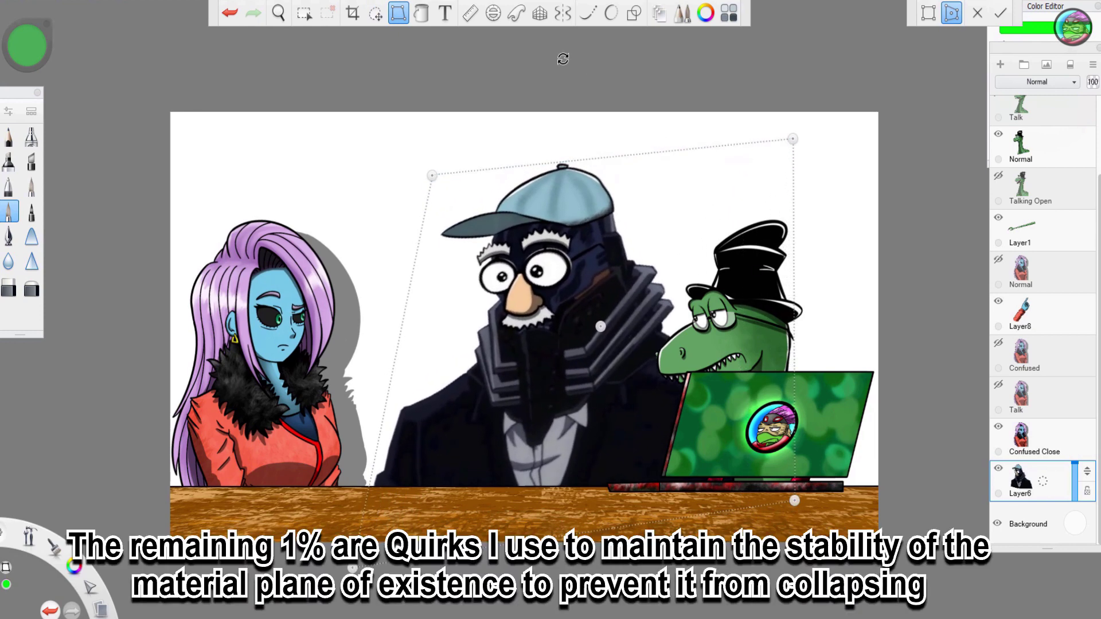
pyautogui.moveTo(466, 122); pyautogui.dragTo(514, 127)
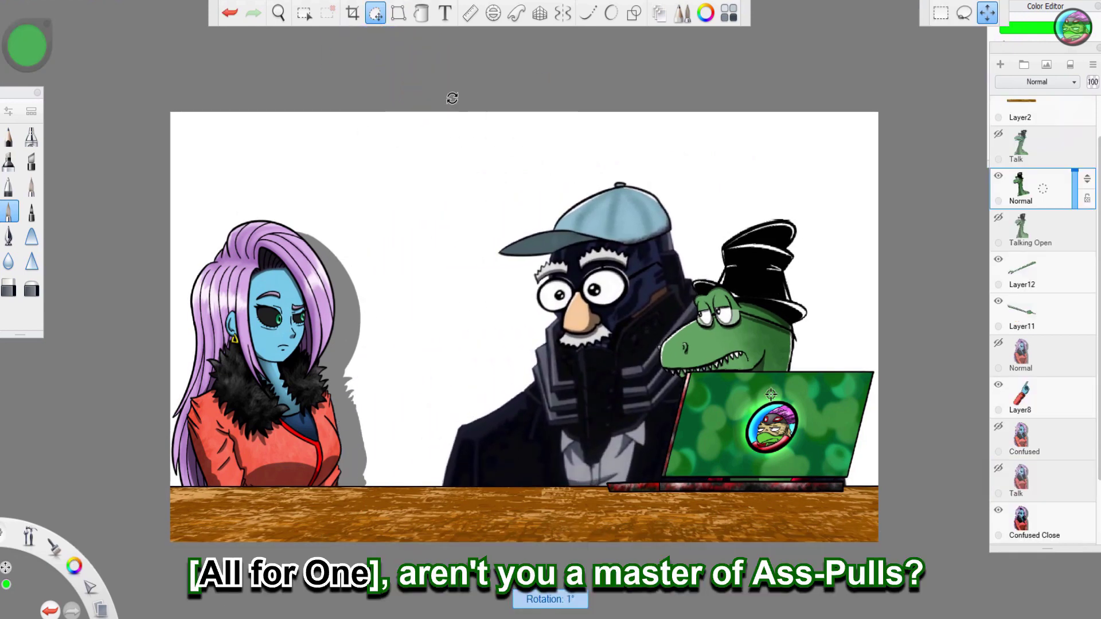
# Step: Tilt the dinosaur on its Normal layer and move it right behind the laptop, moving the arm on Layer12 out of view
pyautogui.moveTo(452, 98); pyautogui.dragTo(641, 132)
pyautogui.moveTo(708, 202); pyautogui.dragTo(755, 215)
pyautogui.moveTo(524, 115); pyautogui.dragTo(540, 160)
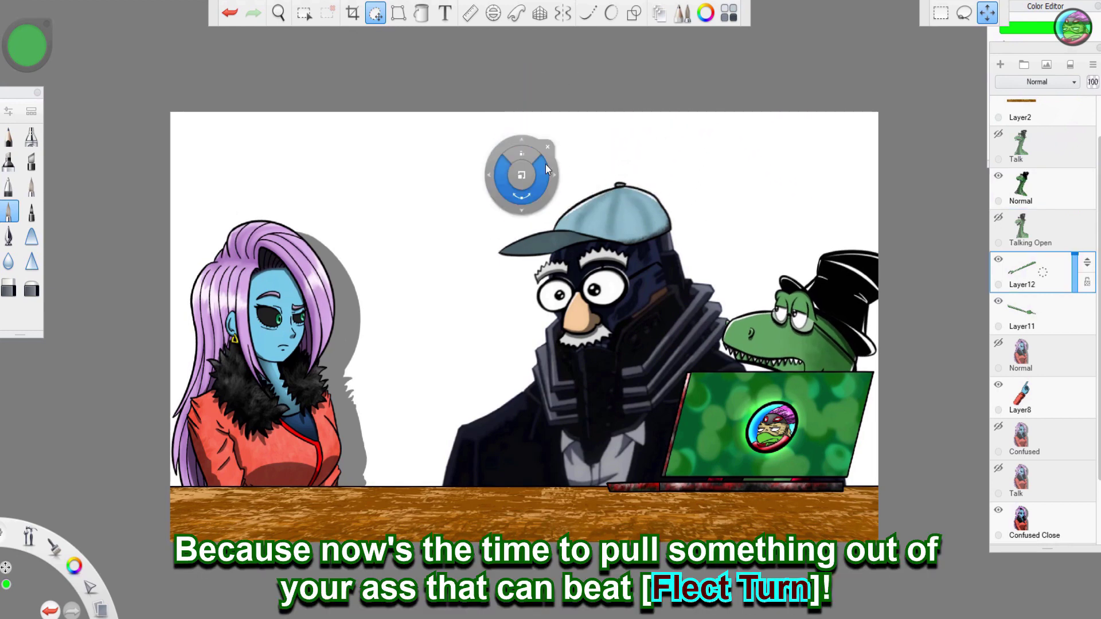
pyautogui.click(546, 147)
# Step: Mirror the masked figure on Layer6 to face the dinosaur and position him beside the woman
pyautogui.click(1056, 318)
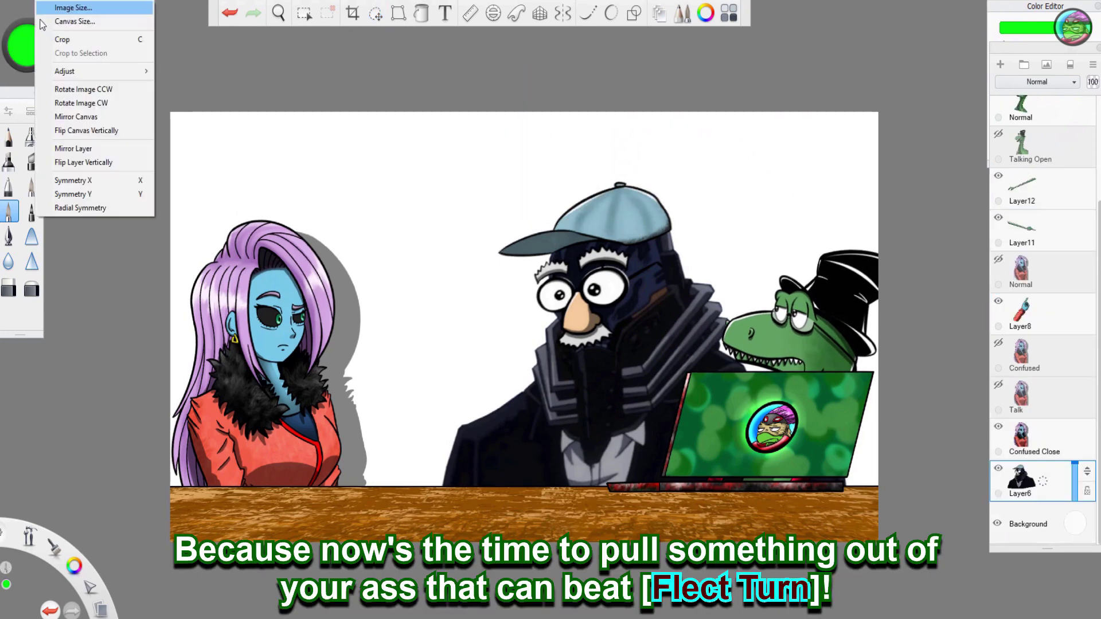
pyautogui.click(67, 150)
pyautogui.click(376, 13)
pyautogui.moveTo(341, 93); pyautogui.dragTo(334, 128)
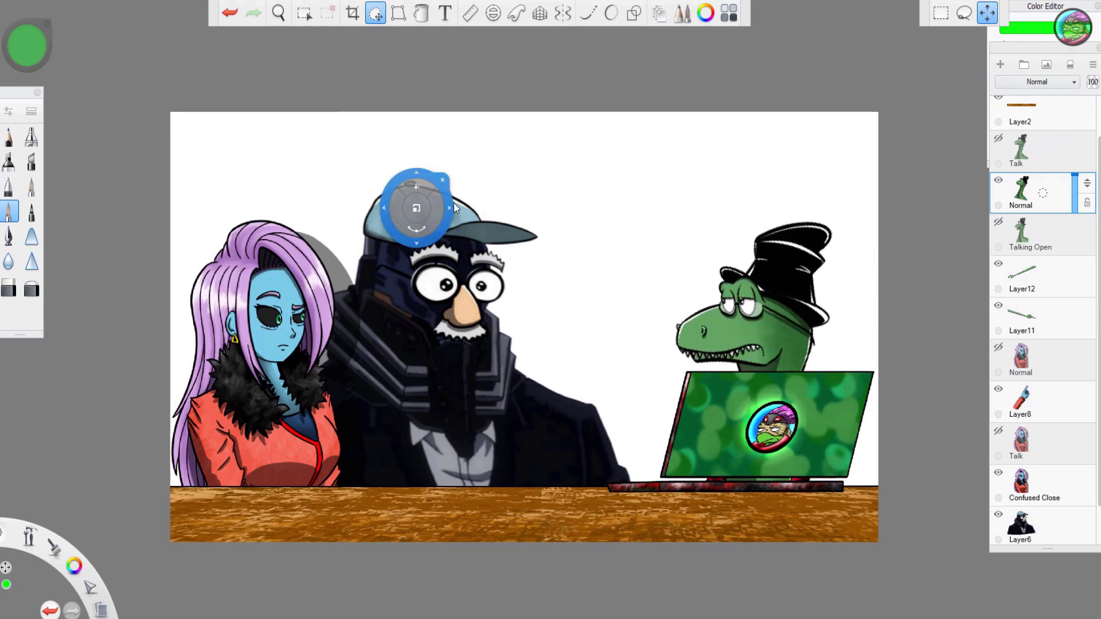
# Step: Move the dinosaur on its Talk layer in front of the masked figure and distort it so it is mirrored towards the laptop
pyautogui.moveTo(396, 87); pyautogui.dragTo(242, 70)
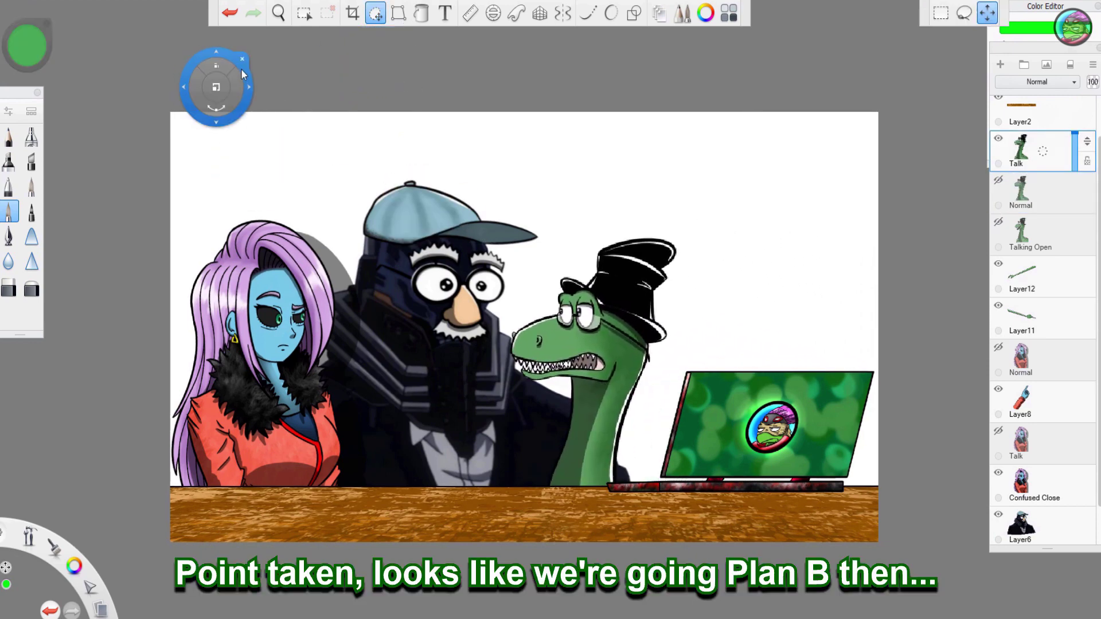
pyautogui.click(404, 20)
pyautogui.moveTo(509, 397); pyautogui.dragTo(871, 394)
pyautogui.click(376, 13)
pyautogui.moveTo(454, 92); pyautogui.dragTo(262, 94)
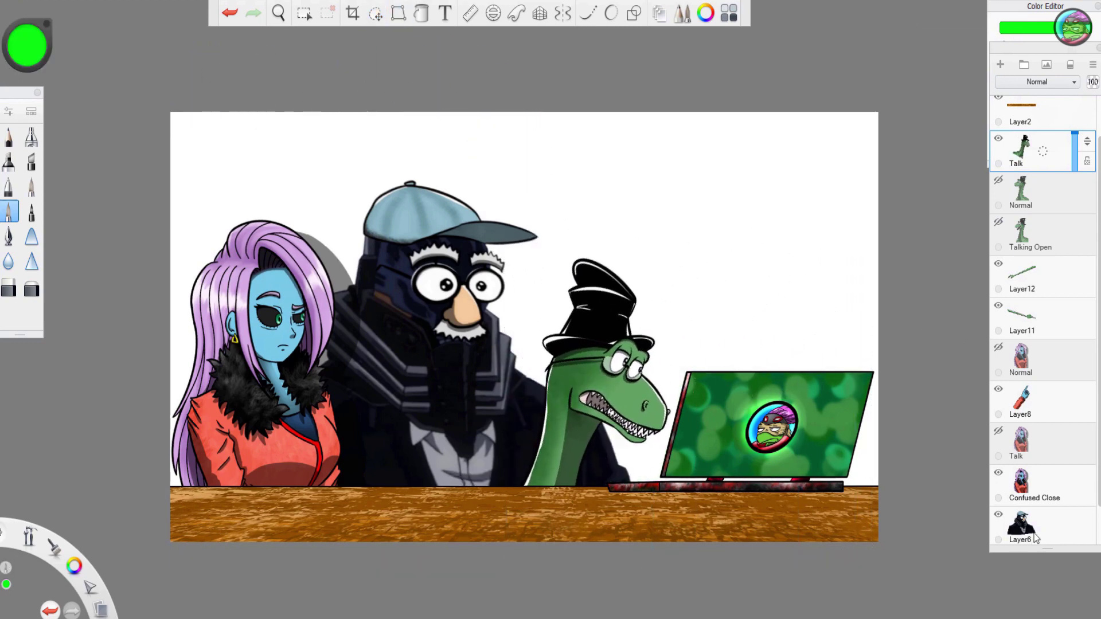
# Step: Lower the masked figure on Layer6 behind the laptop and move the woman on the Confused Close layer to the right
pyautogui.hotkey('ctrl', '4')
pyautogui.moveTo(460, 86); pyautogui.dragTo(777, 191)
pyautogui.click(376, 12)
pyautogui.moveTo(516, 114); pyautogui.dragTo(493, 250)
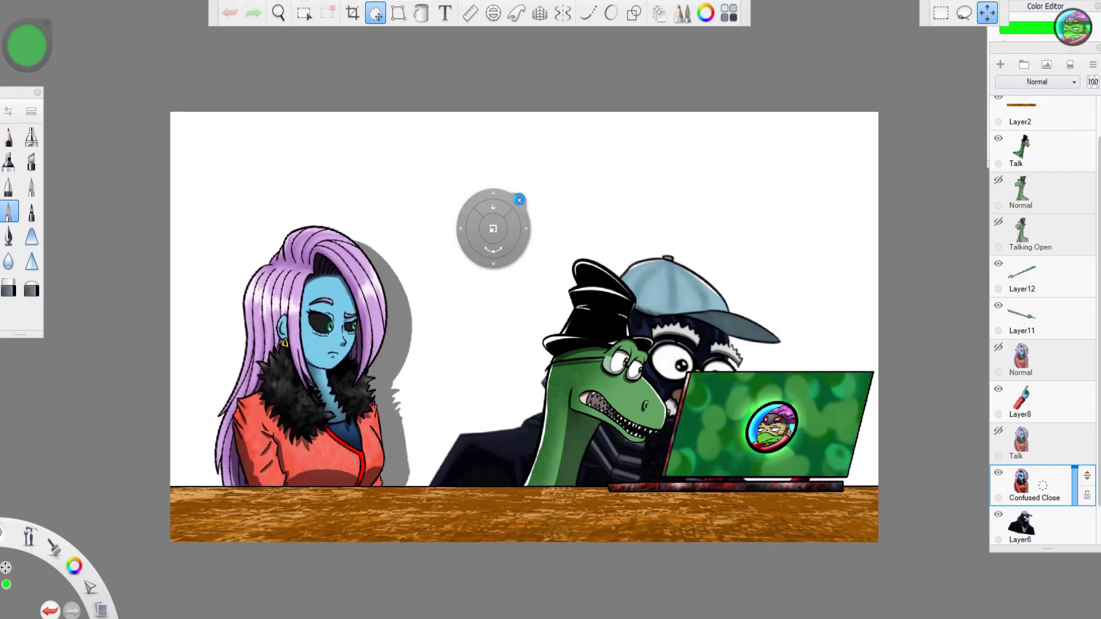
pyautogui.click(519, 200)
# Step: Show the woman's Talk layer and move that figure to the left
pyautogui.click(1007, 473)
pyautogui.click(1009, 436)
pyautogui.moveTo(482, 139); pyautogui.dragTo(347, 136)
pyautogui.click(339, 90)
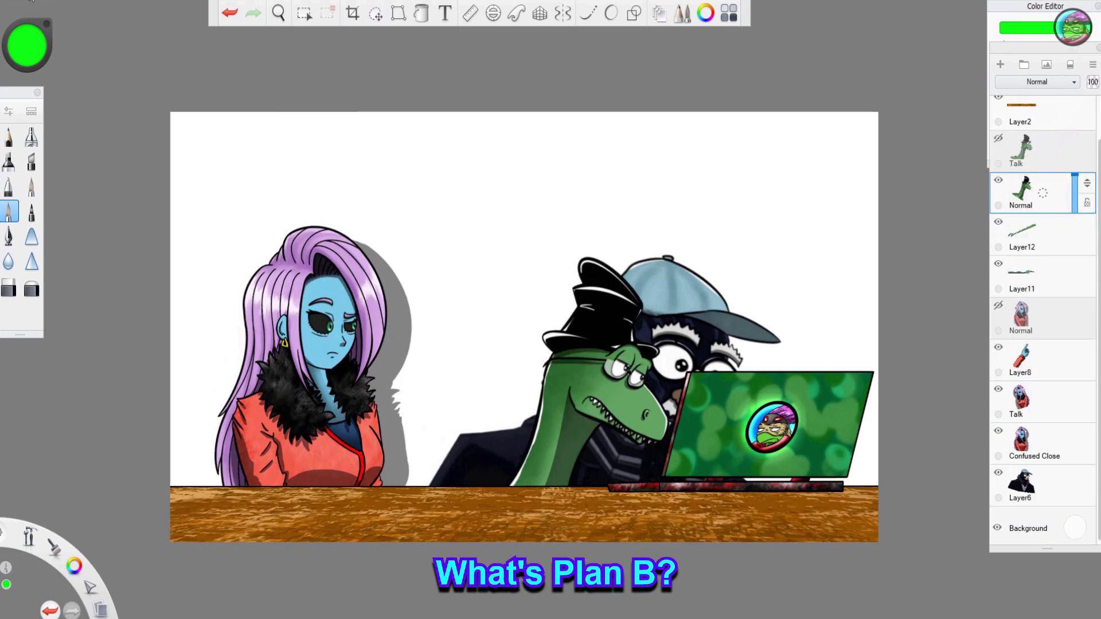
# Step: Mirror the dinosaur on its Normal layer to face the woman and move the green arm on Layer12 above the canvas
pyautogui.click(32, 0)
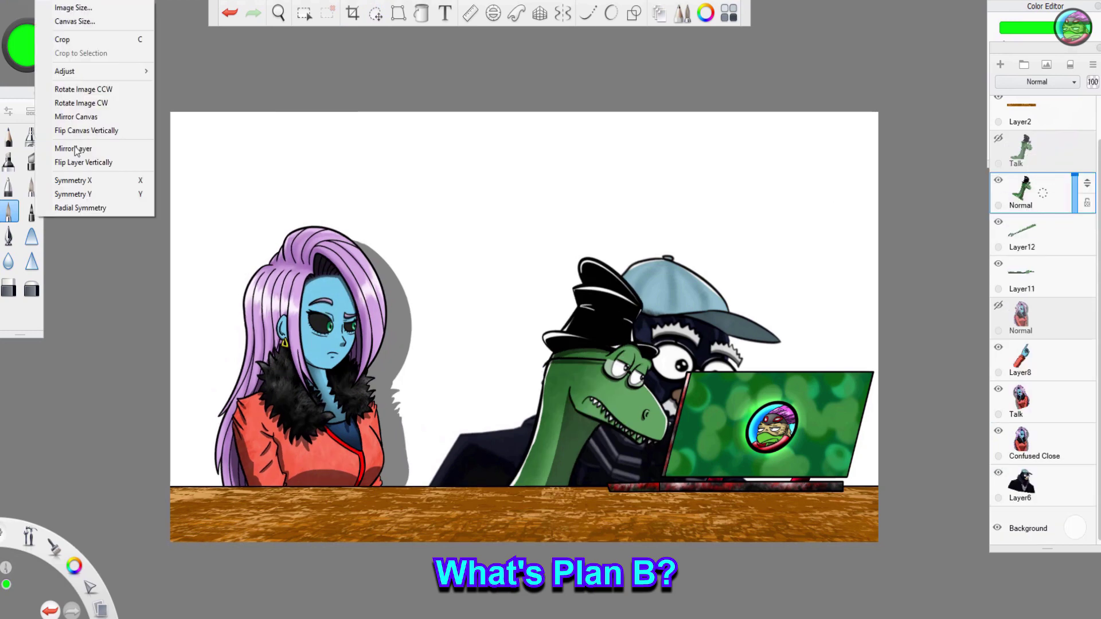
pyautogui.click(75, 148)
pyautogui.moveTo(454, 105); pyautogui.dragTo(554, 108)
pyautogui.moveTo(620, 175); pyautogui.dragTo(652, 155)
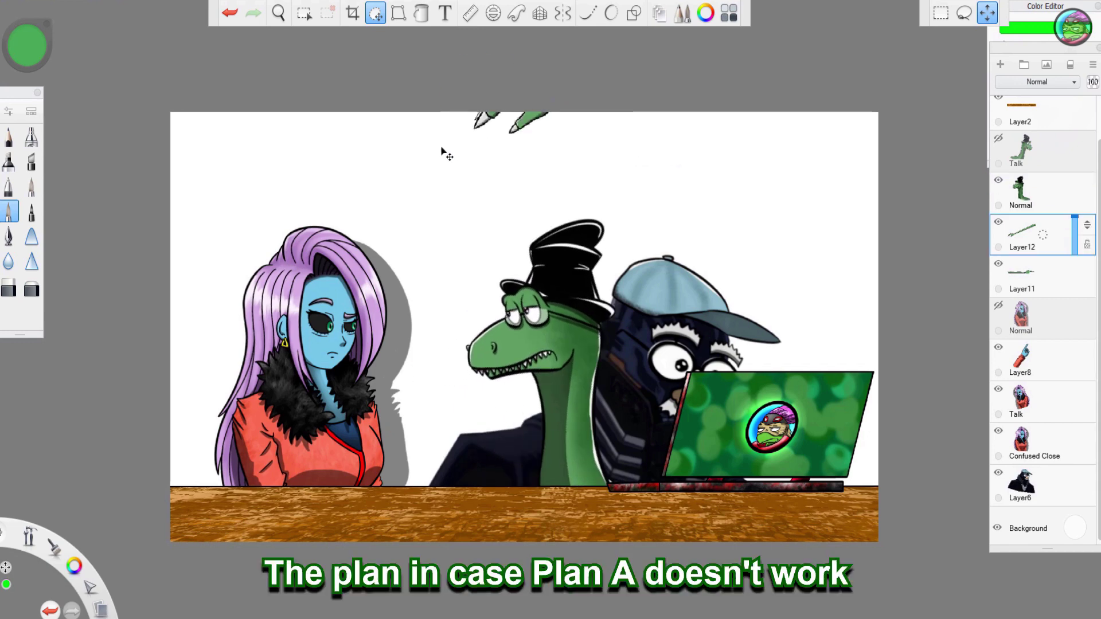
pyautogui.moveTo(445, 153); pyautogui.dragTo(459, 108)
# Step: Distort the dinosaur on its Normal layer so it faces right again, and move it in front of the masked figure
pyautogui.click(1020, 193)
pyautogui.click(399, 12)
pyautogui.moveTo(467, 216); pyautogui.dragTo(892, 201)
pyautogui.click(399, 13)
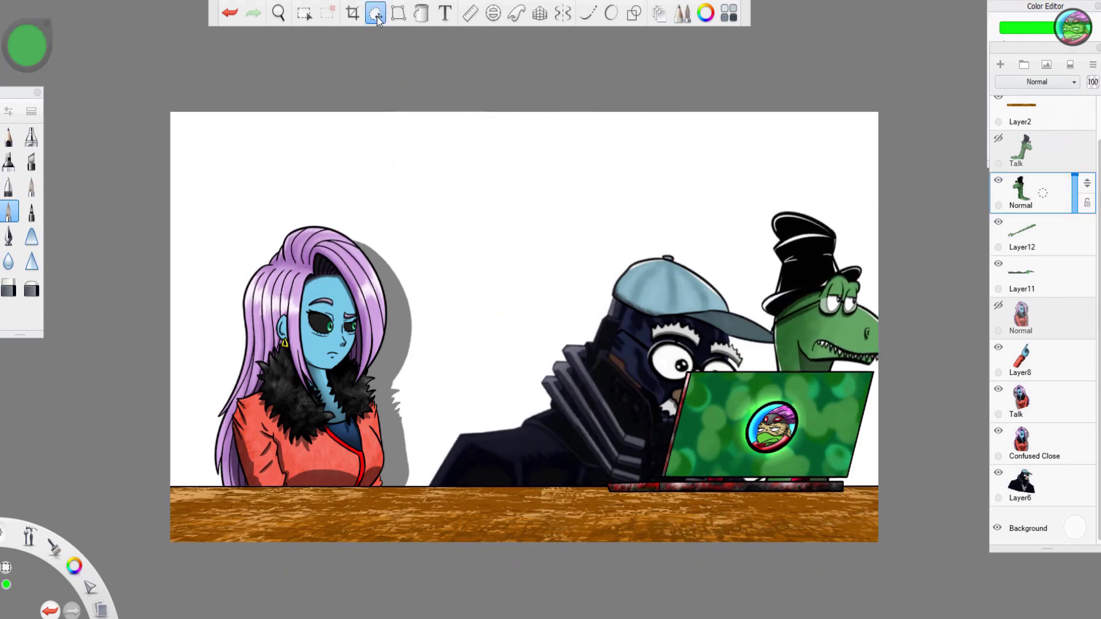
pyautogui.click(375, 12)
pyautogui.moveTo(557, 178); pyautogui.dragTo(499, 199)
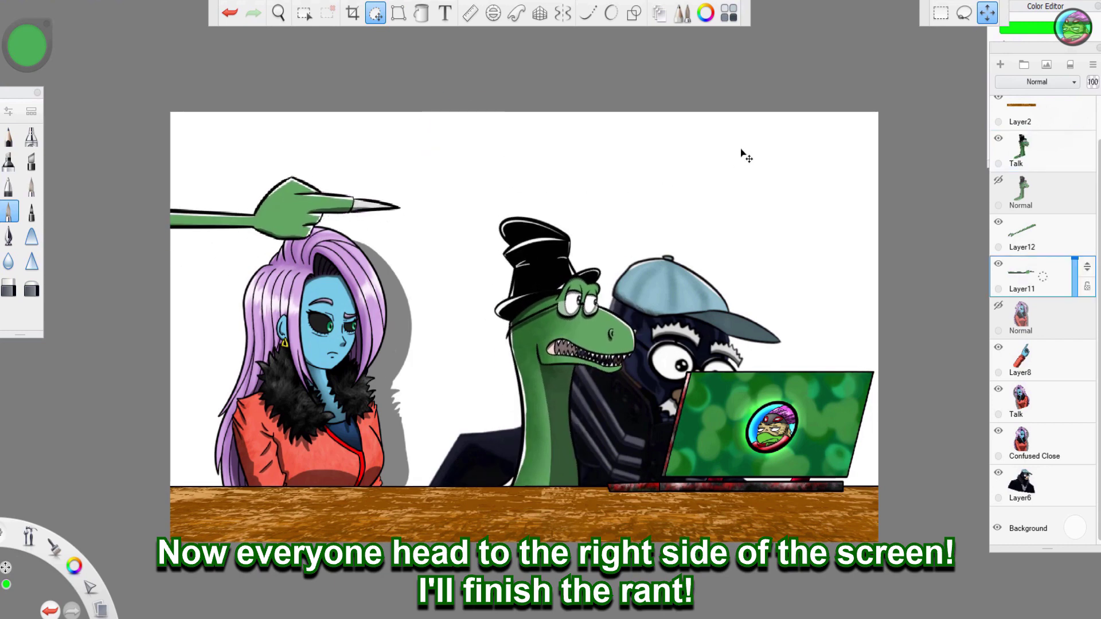
# Step: Extend the pointing arm on Layer11 further right and move the masked figure on Layer6 off the canvas's right edge
pyautogui.moveTo(837, 144); pyautogui.dragTo(855, 116)
pyautogui.click(1020, 482)
pyautogui.moveTo(381, 240); pyautogui.dragTo(702, 231)
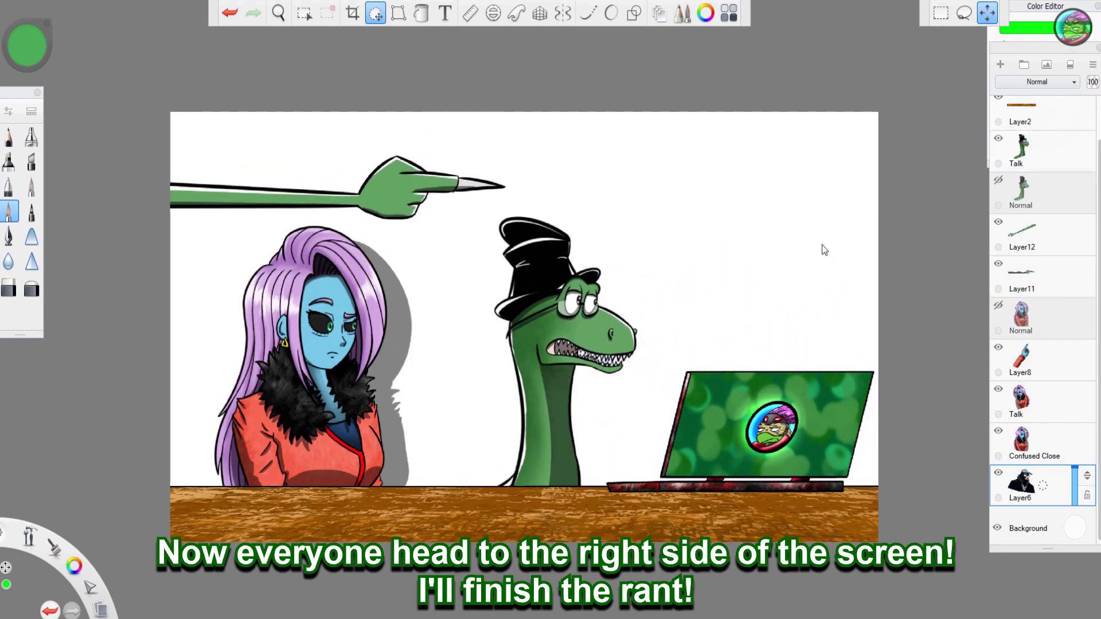
# Step: Move the woman on the Confused Close layer off the canvas's right edge
pyautogui.click(1026, 444)
pyautogui.moveTo(484, 175); pyautogui.dragTo(960, 154)
pyautogui.moveTo(694, 372); pyautogui.dragTo(774, 370)
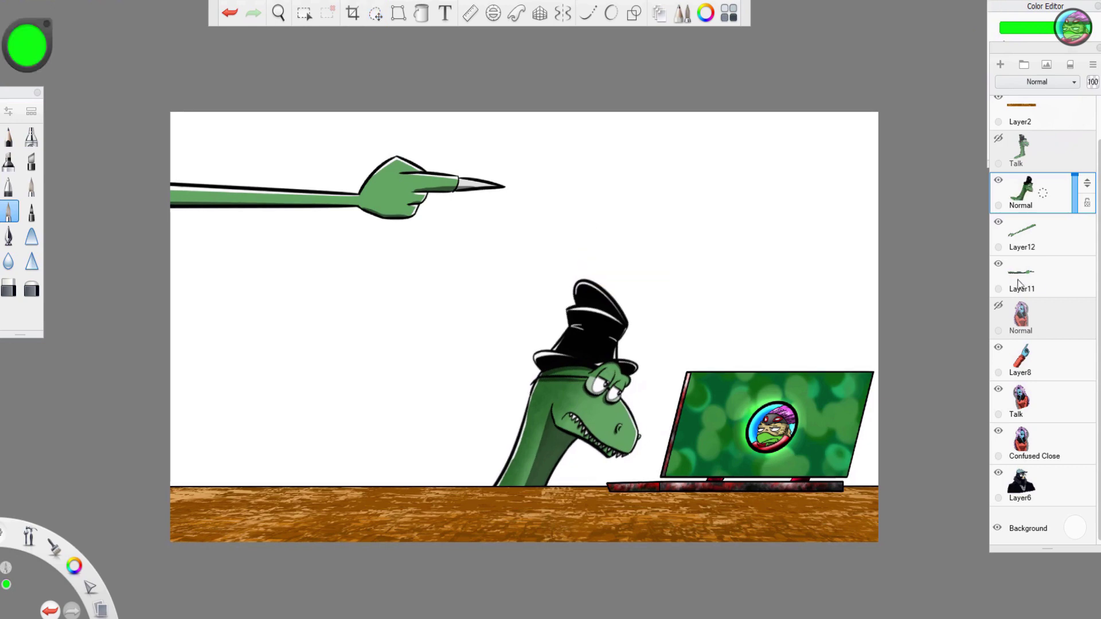
# Step: Rotate the arm on Layer11 to point down at the desk and tilt the talking woman behind the laptop
pyautogui.moveTo(394, 63); pyautogui.dragTo(372, 268)
pyautogui.click(366, 265)
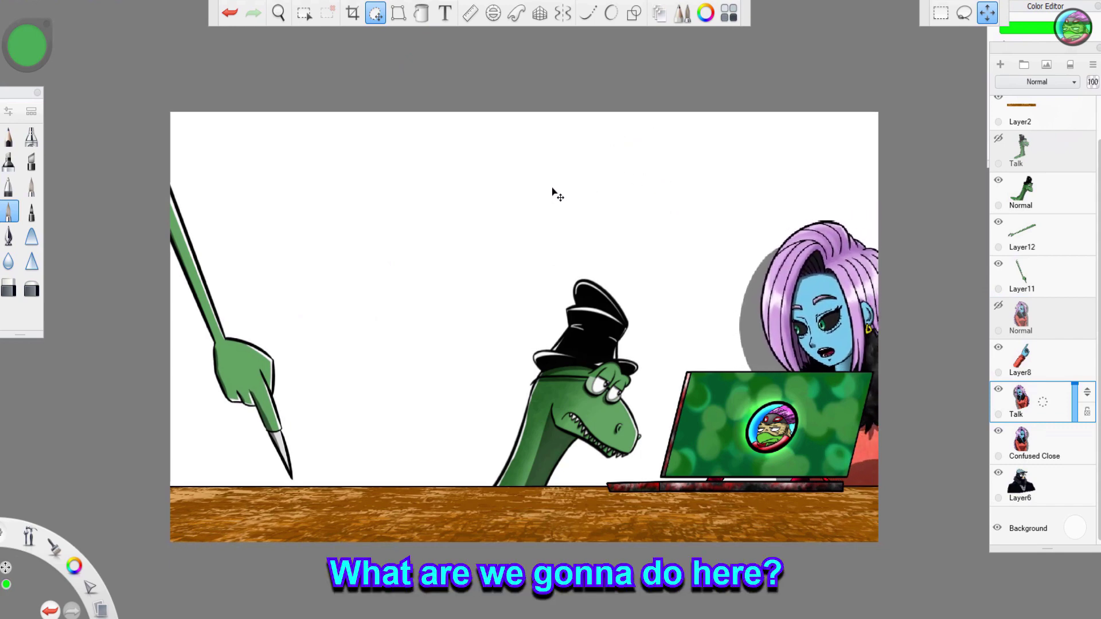
pyautogui.click(513, 418)
pyautogui.moveTo(352, 76); pyautogui.dragTo(131, 194)
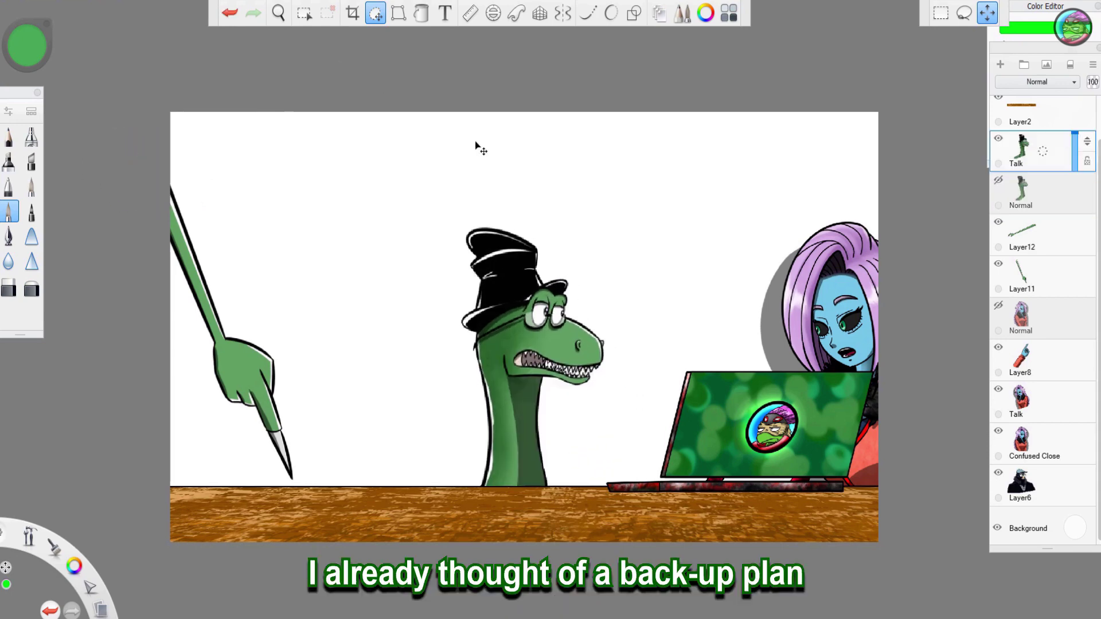
# Step: Shift the dinosaur on its Talk layer slightly right and rotate the arm on Layer11 to point right
pyautogui.moveTo(476, 144); pyautogui.dragTo(489, 150)
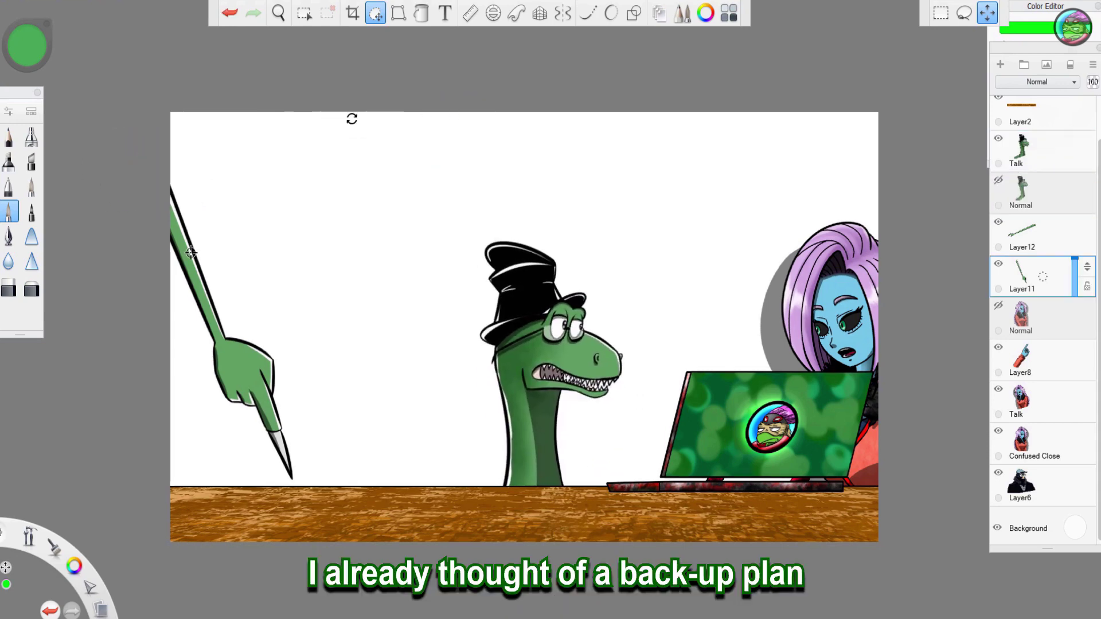
pyautogui.moveTo(351, 116); pyautogui.dragTo(171, 123)
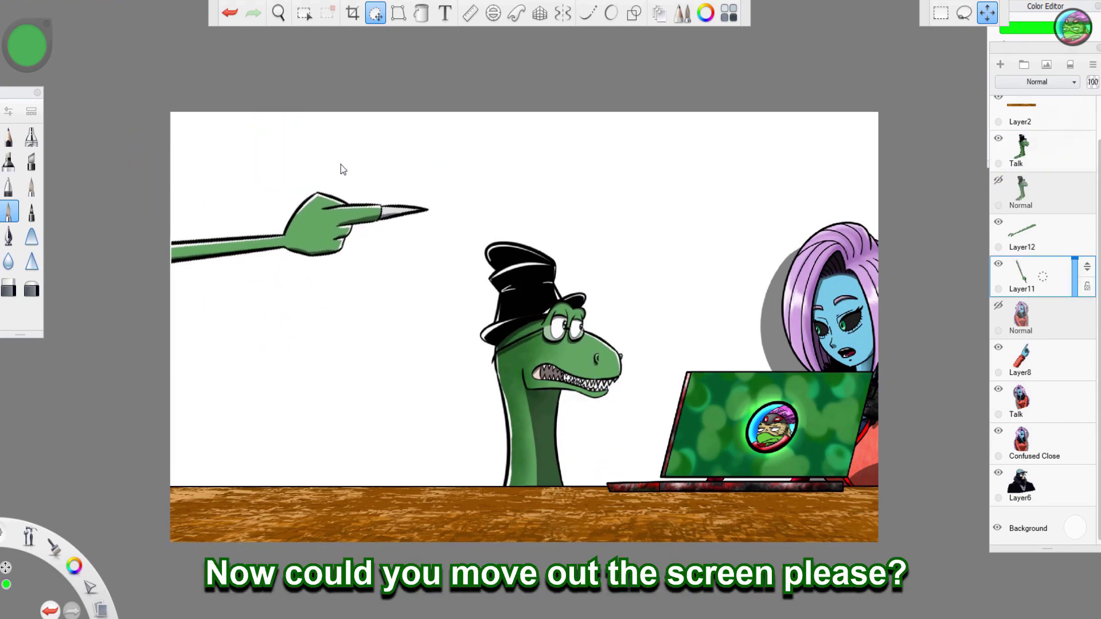
pyautogui.click(335, 124)
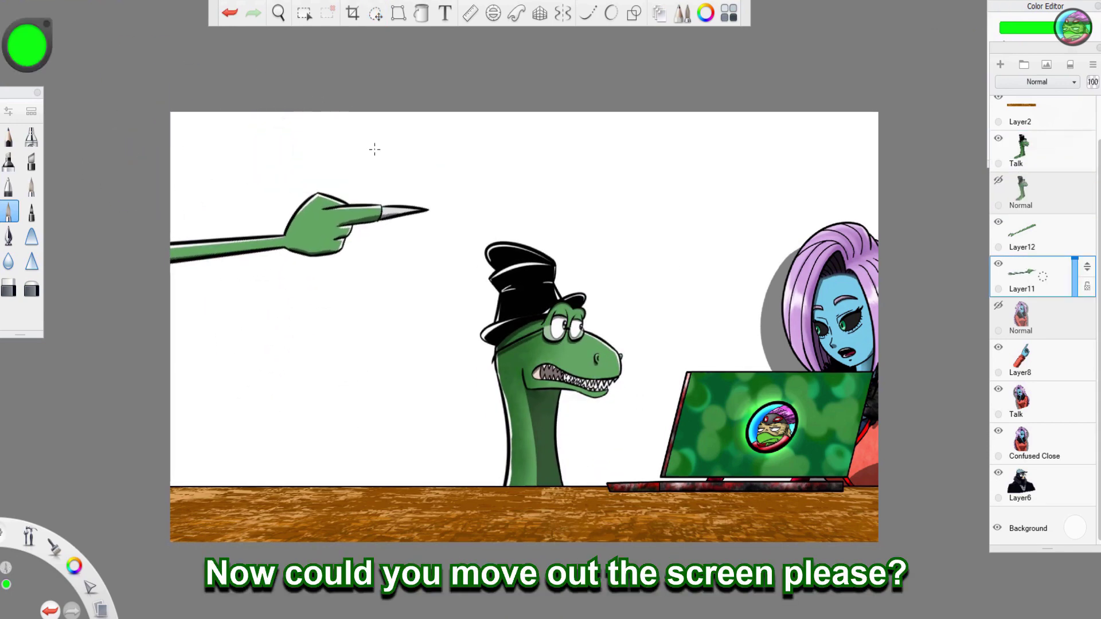
# Step: Move the woman on her Talk layer off the canvas's right edge
pyautogui.click(1043, 400)
pyautogui.click(375, 13)
pyautogui.moveTo(556, 172); pyautogui.dragTo(702, 179)
pyautogui.click(656, 203)
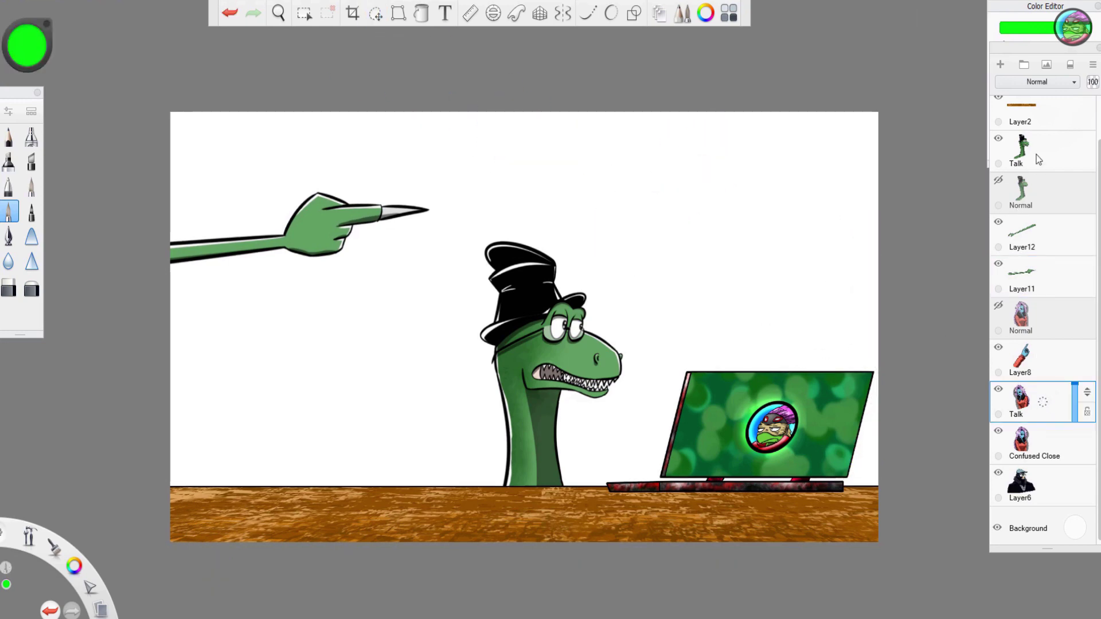
# Step: Reposition and tilt the dinosaur on its Normal layer so it leans towards the laptop
pyautogui.click(376, 14)
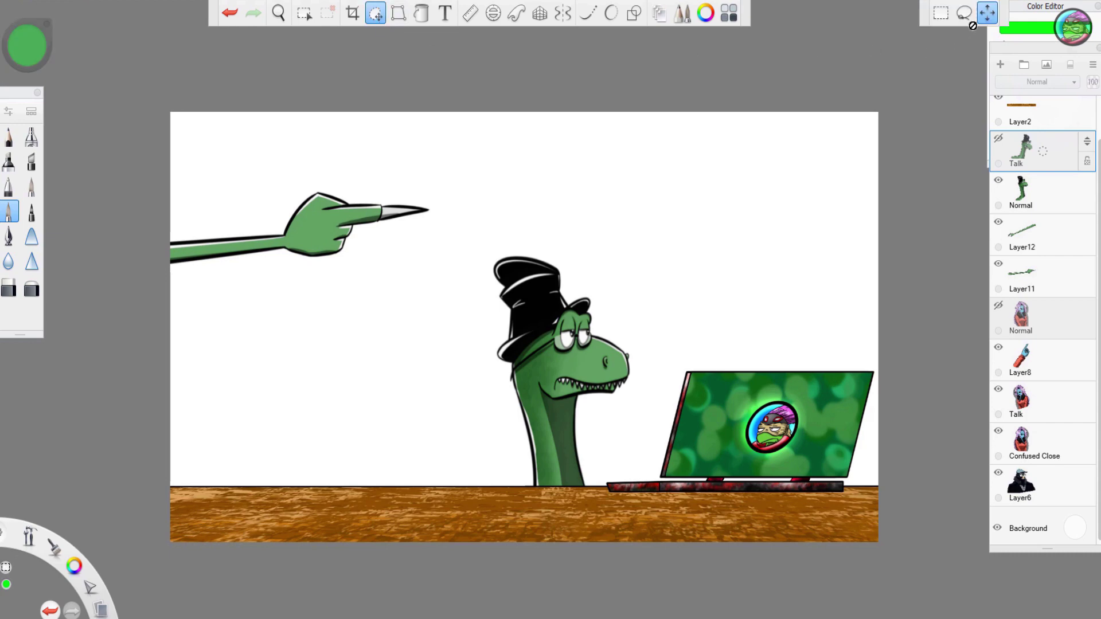
pyautogui.moveTo(517, 99); pyautogui.dragTo(642, 195)
pyautogui.moveTo(704, 238); pyautogui.dragTo(679, 264)
pyautogui.click(670, 215)
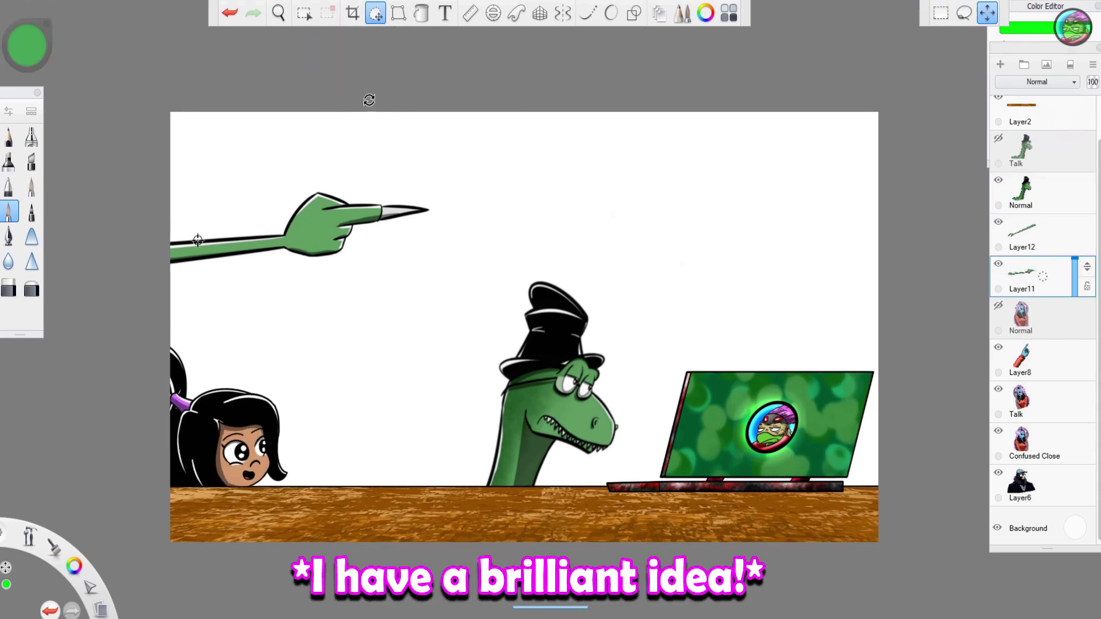
# Step: Rotate the arm on Layer11 to point downward and move it behind the laptop
pyautogui.moveTo(367, 94); pyautogui.dragTo(320, 284)
pyautogui.moveTo(368, 329); pyautogui.dragTo(816, 361)
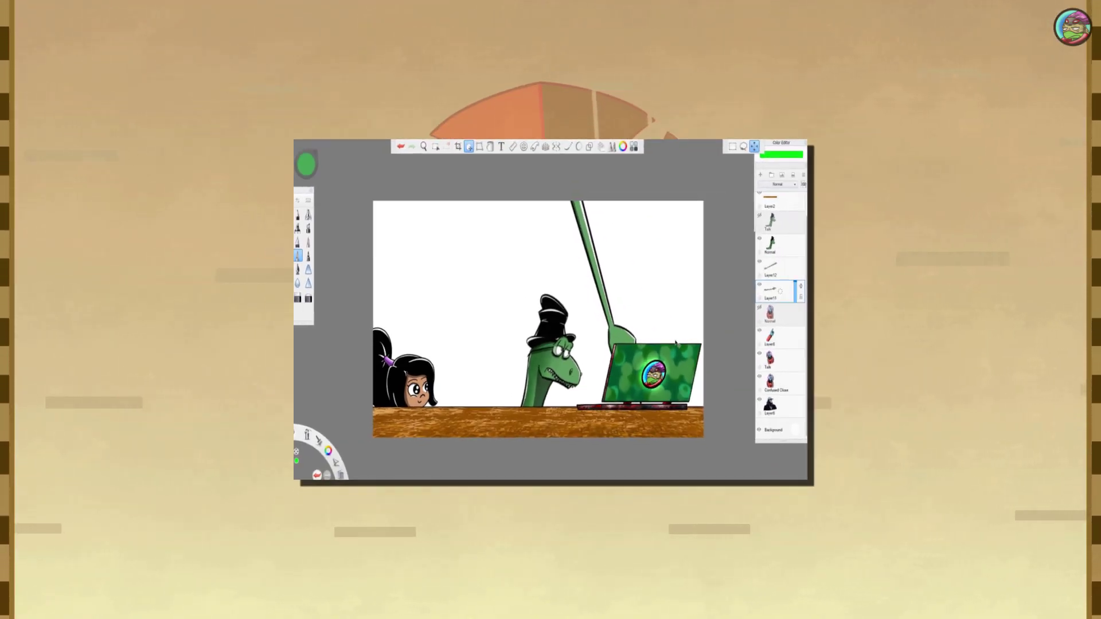